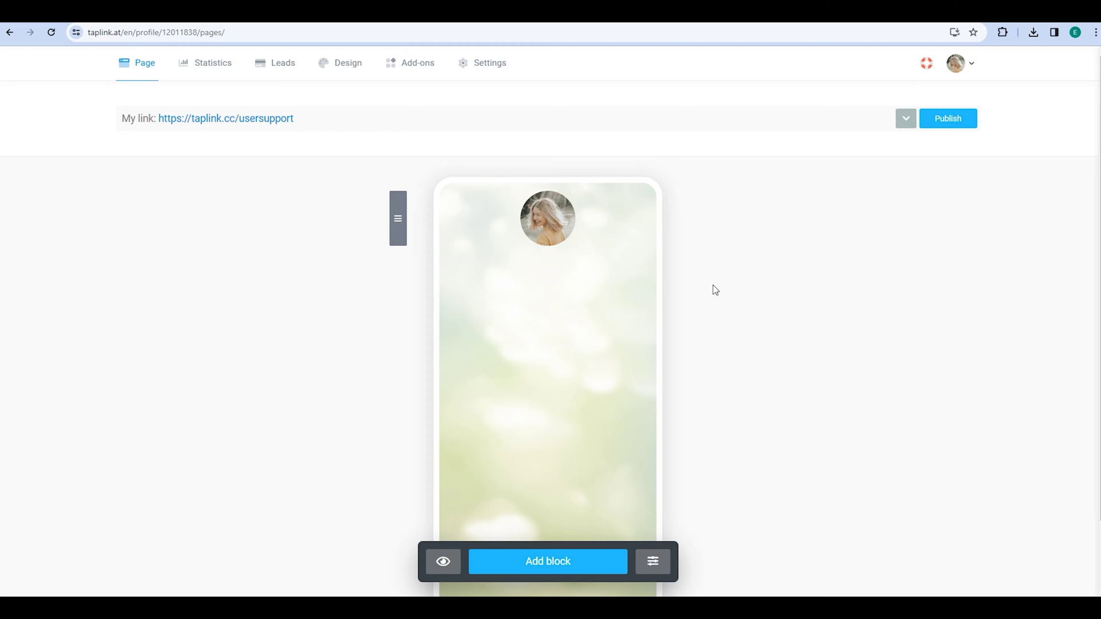
Step: Open a new Stripe payment-provider form under Settings > Accept payments in Taplink
left_click(491, 70)
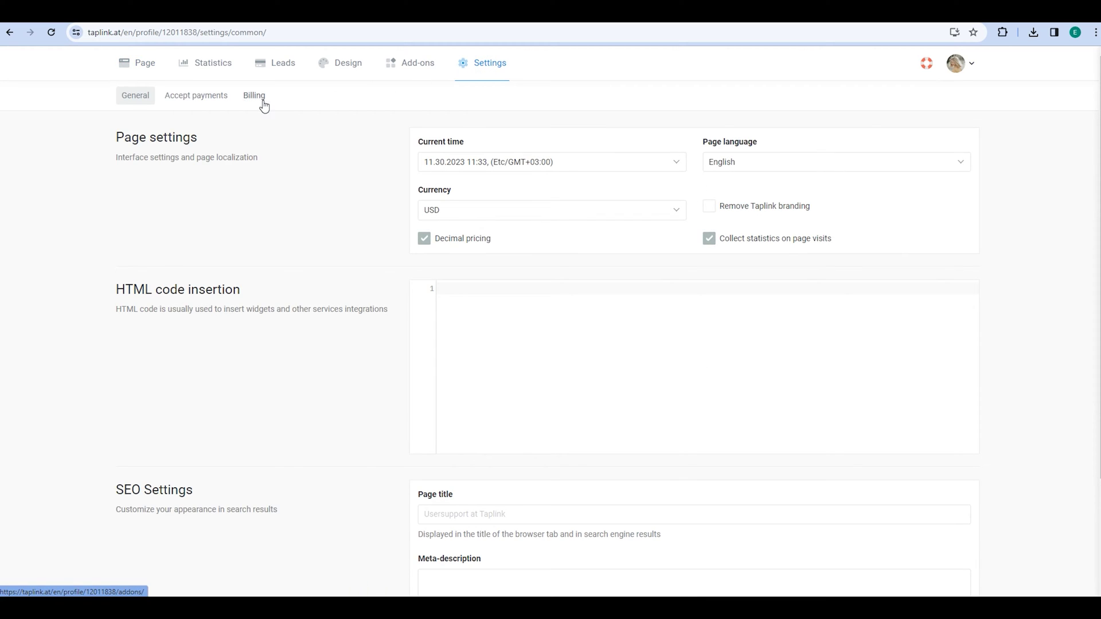
left_click(215, 105)
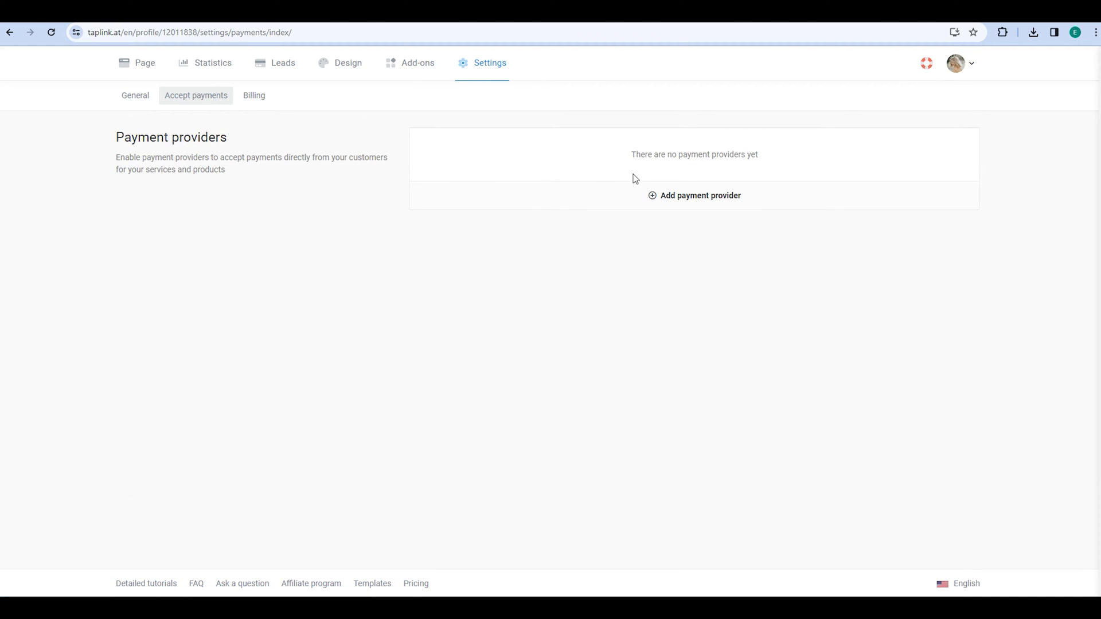
left_click(675, 196)
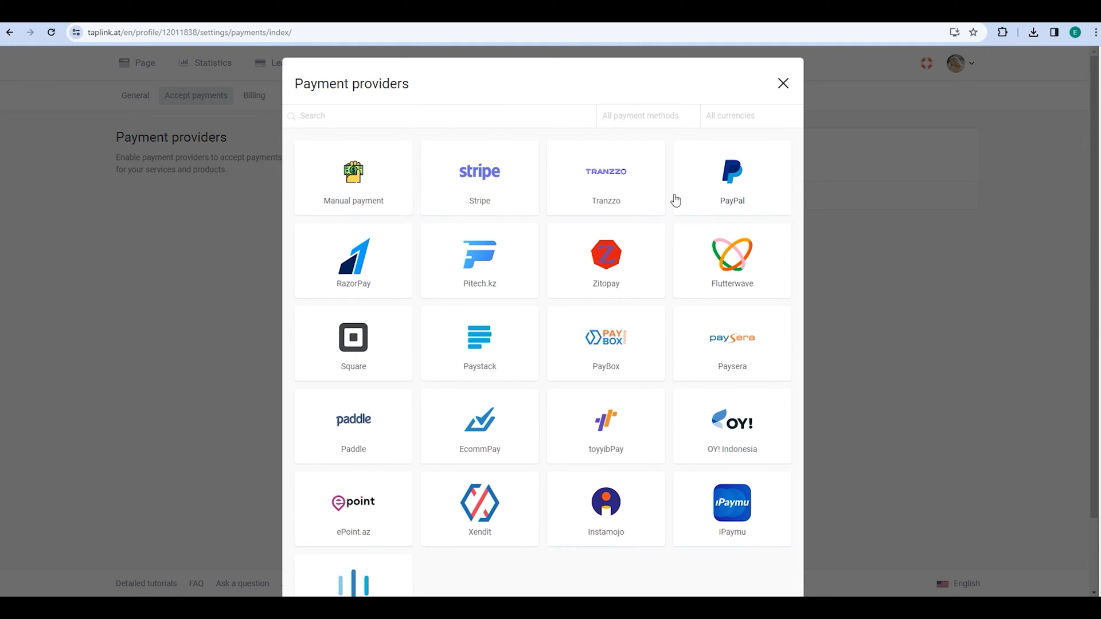
left_click(502, 200)
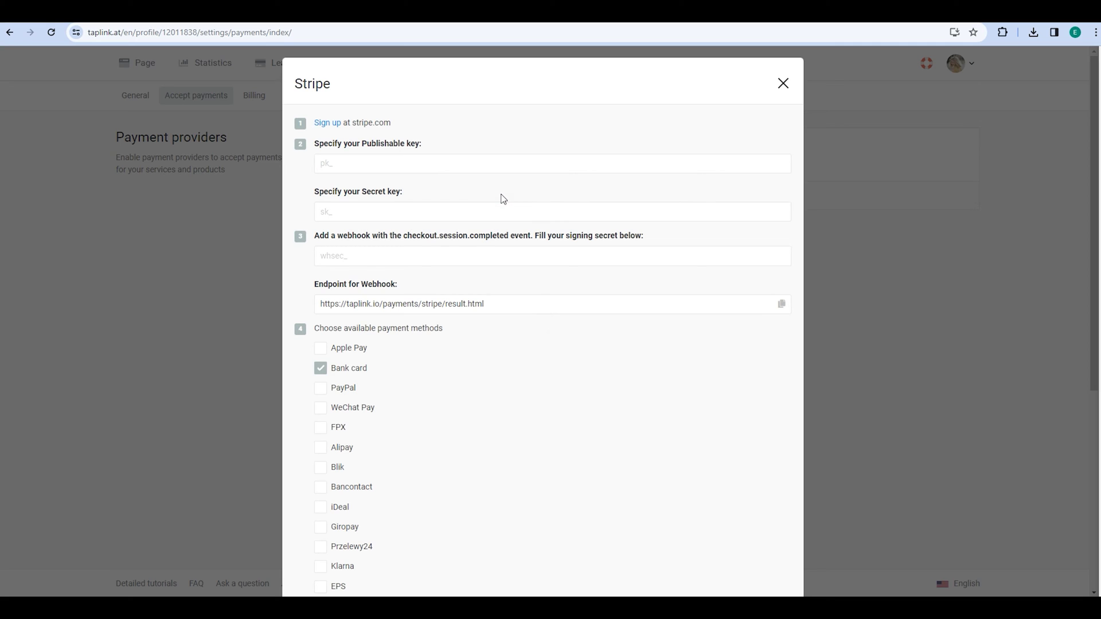
left_click(358, 166)
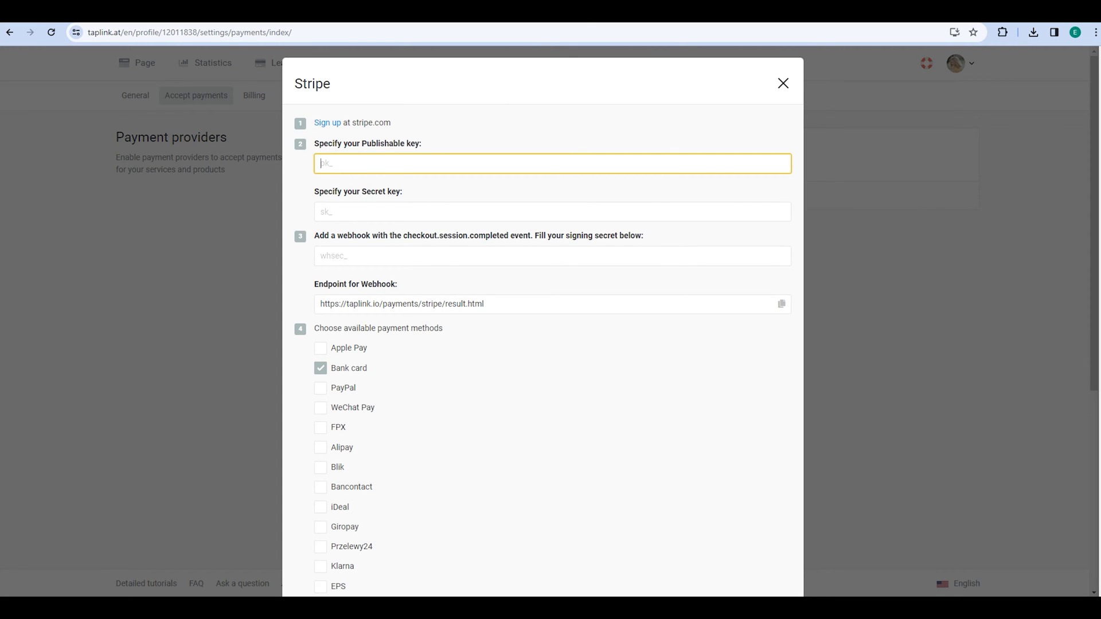
left_click(610, 12)
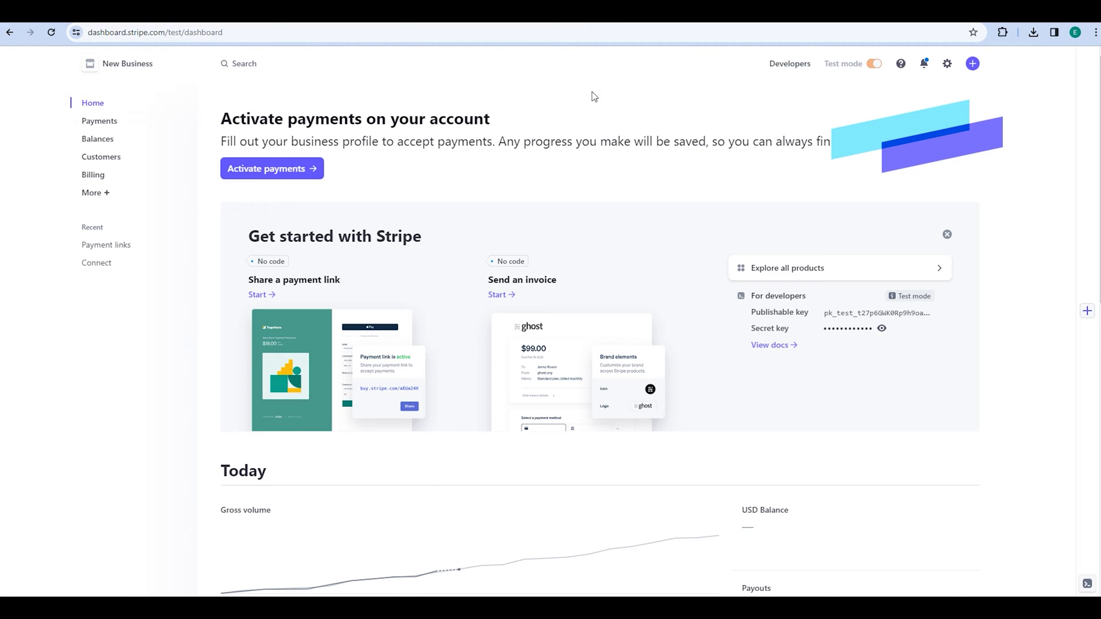
Step: Copy Stripe's test publishable key from Developers > API keys into Taplink's Publishable key field
left_click(790, 64)
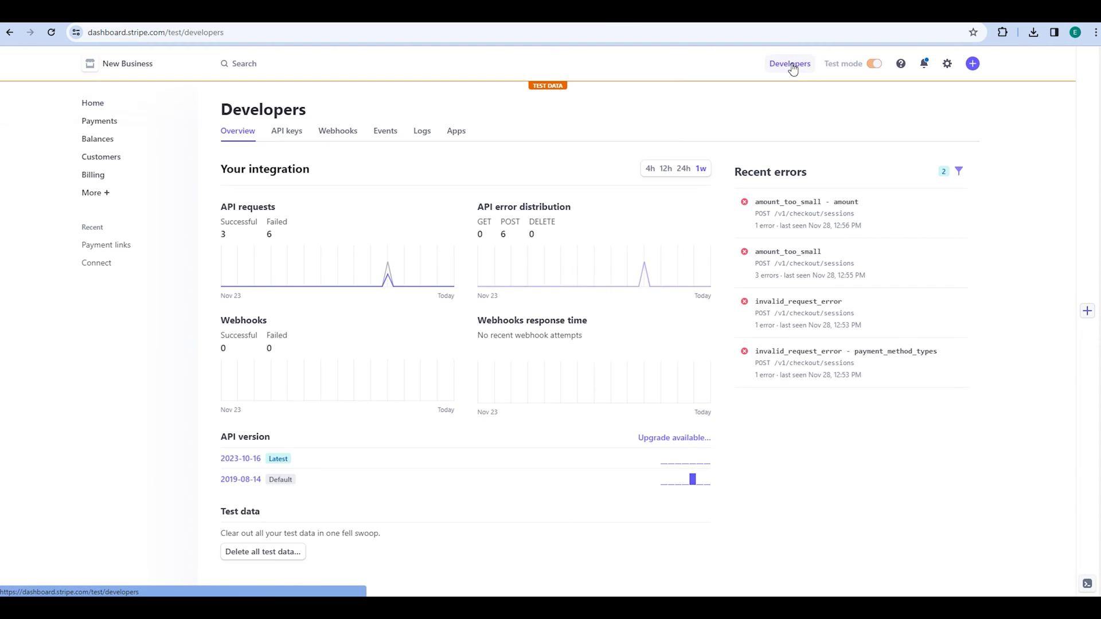
left_click(290, 133)
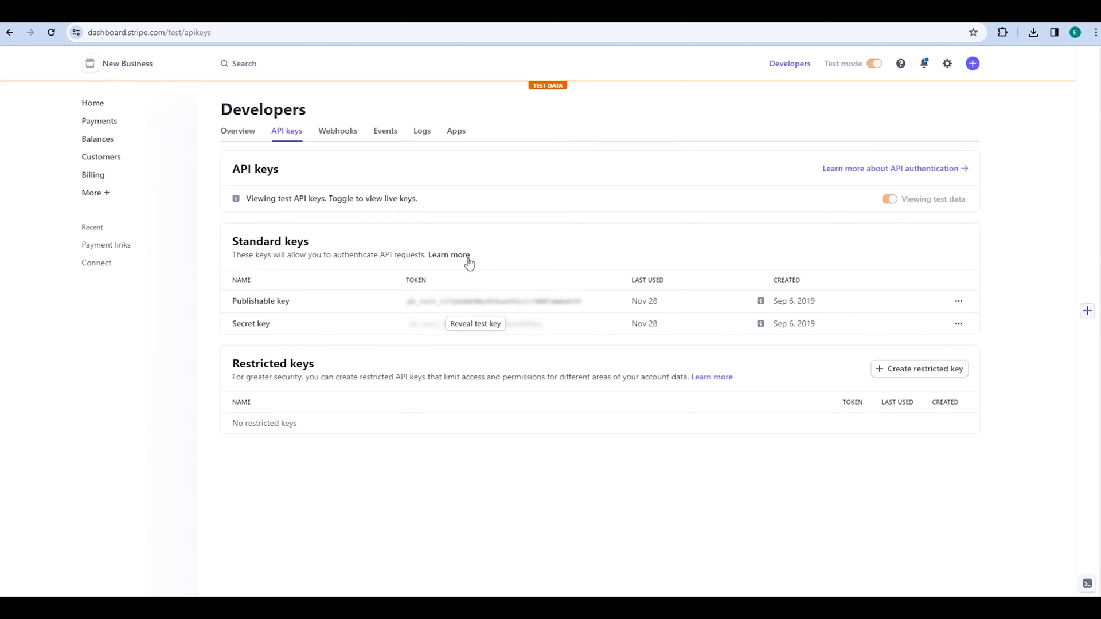
left_click(528, 301)
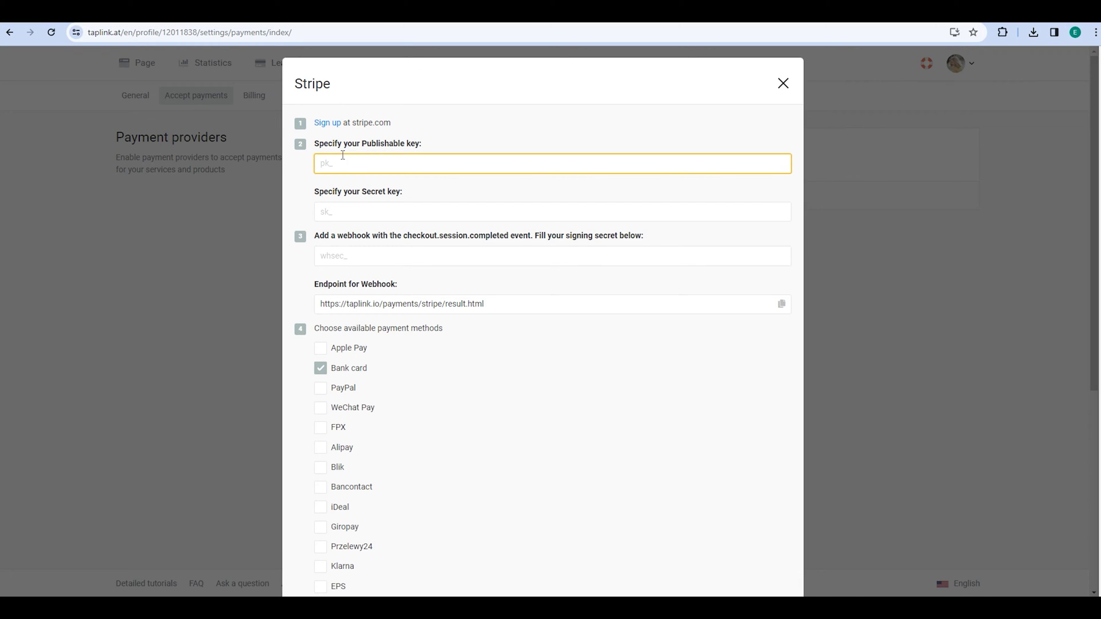
key("ctrl+v")
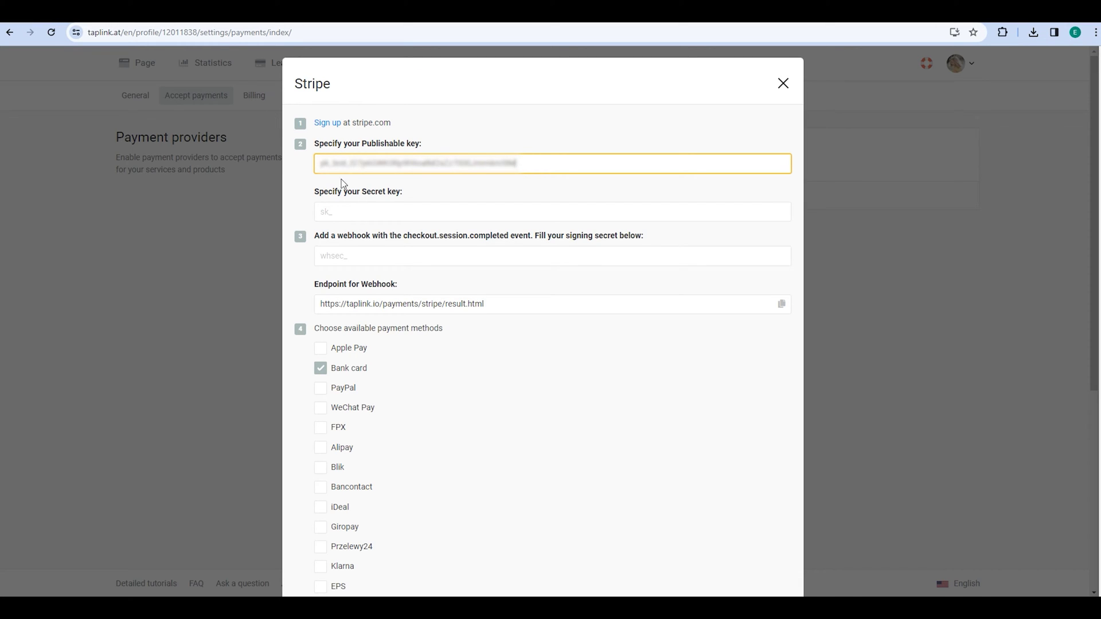
left_click(333, 209)
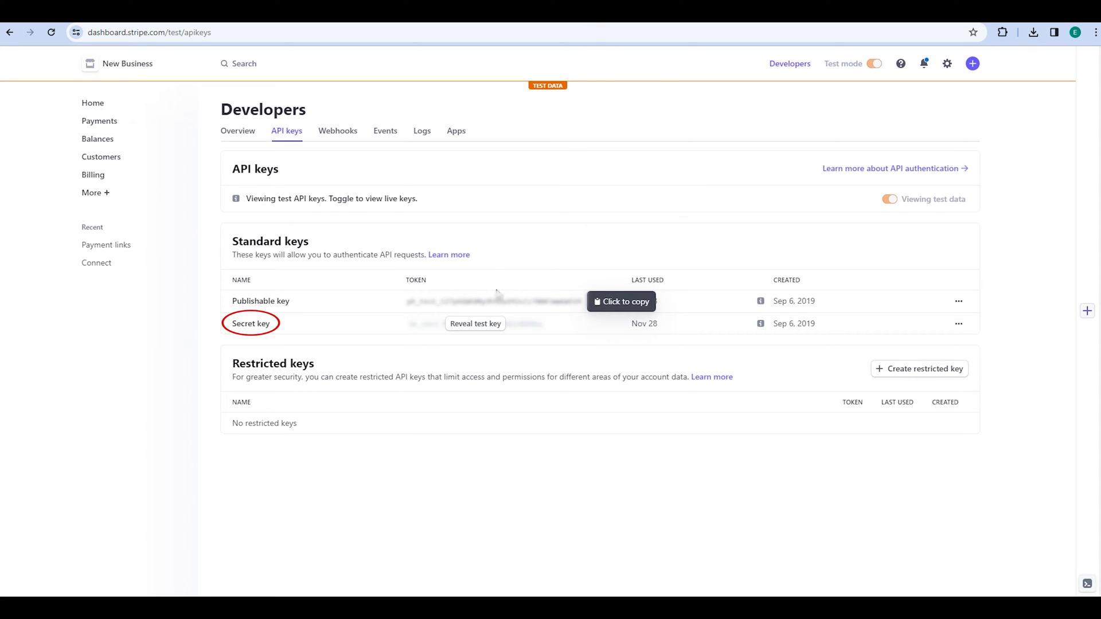
Step: Reveal Stripe's test secret key and paste it into Taplink's Secret key field
left_click(476, 324)
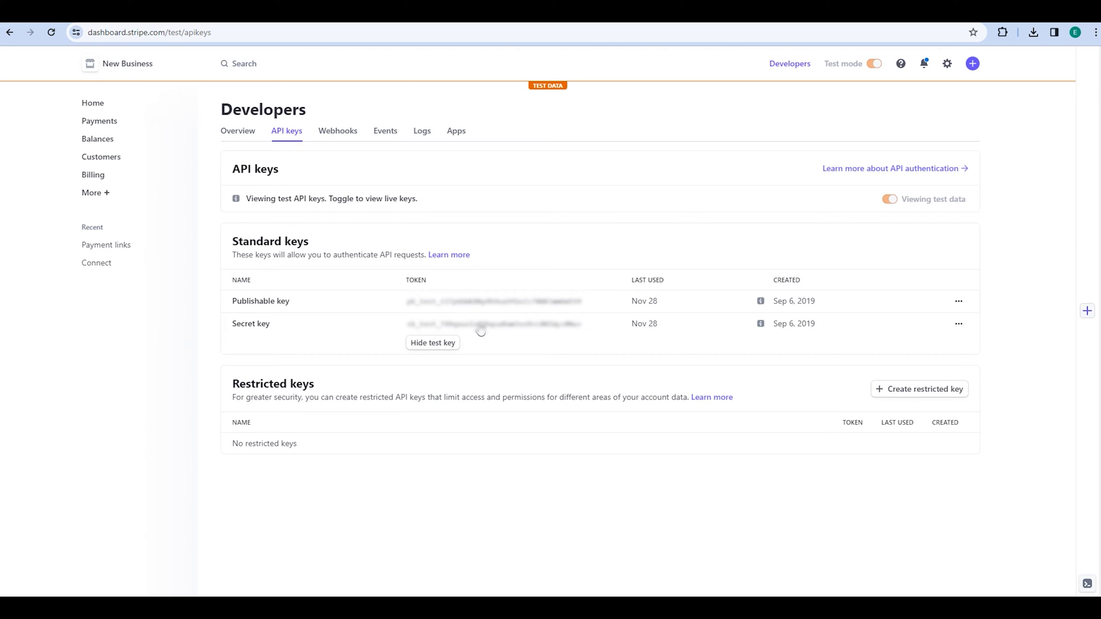
left_click(570, 326)
left_click(172, 15)
key("ctrl+v")
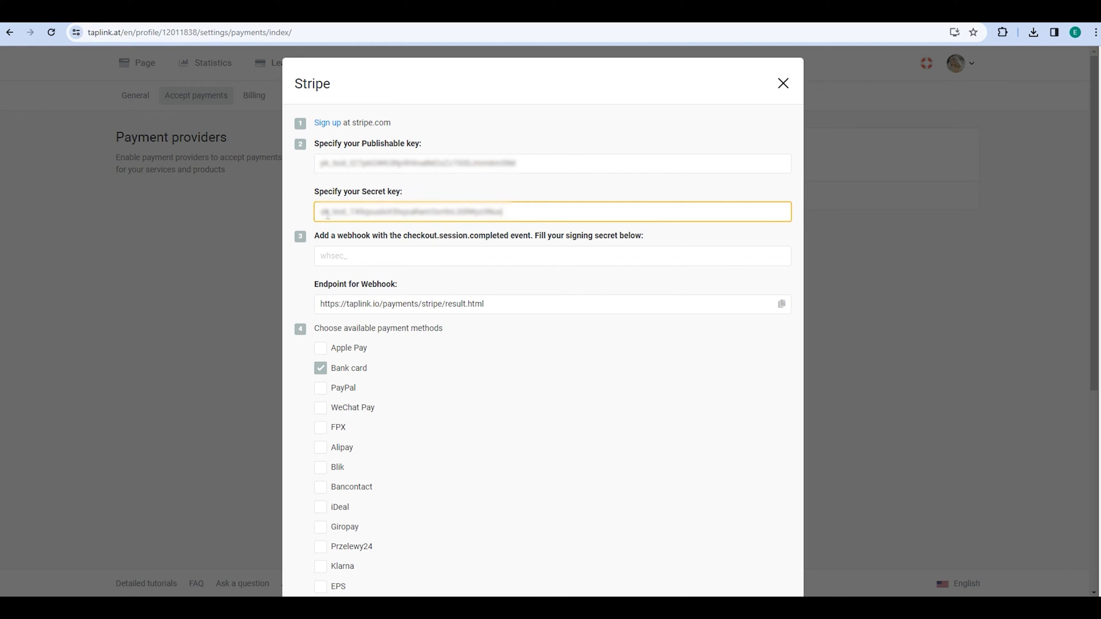
left_click(328, 253)
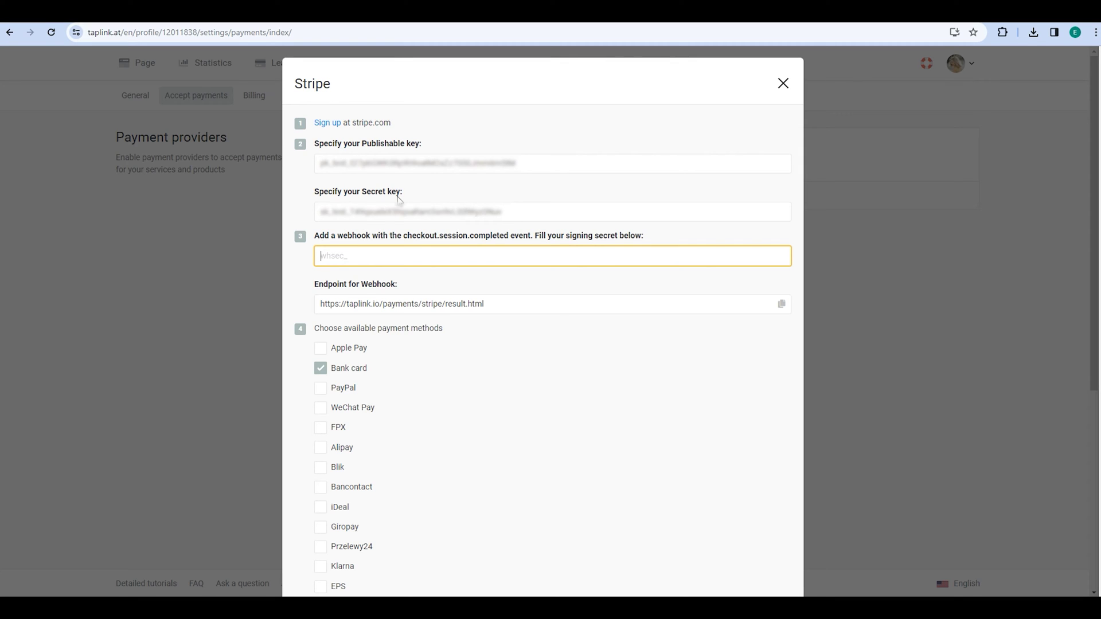
Step: Start adding a new webhook endpoint under Stripe's Developers > Webhooks
left_click(553, 13)
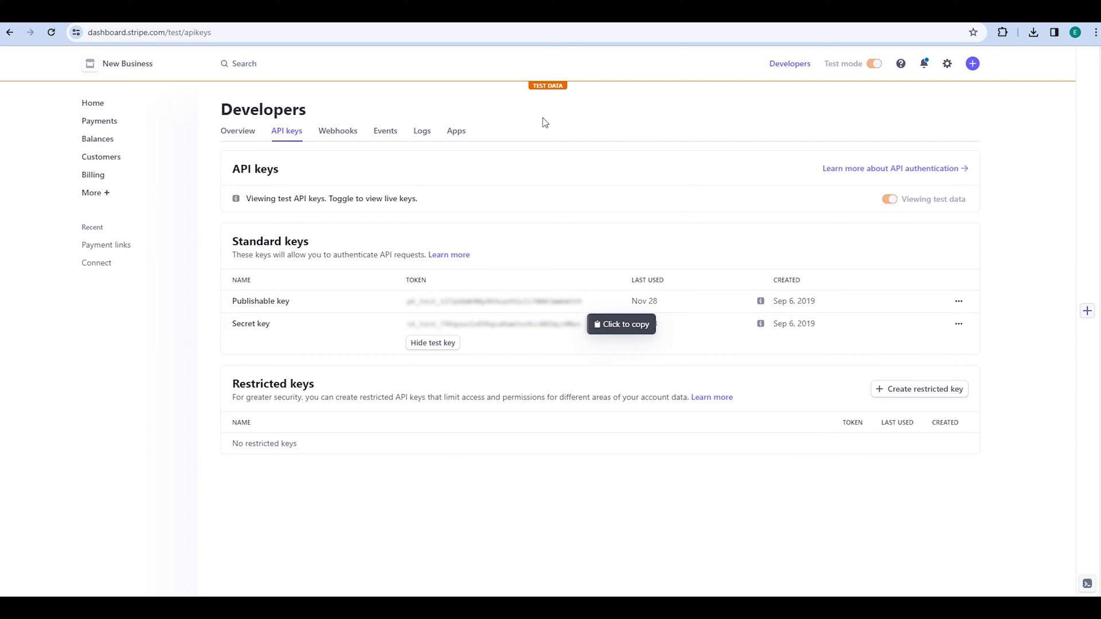
left_click(337, 131)
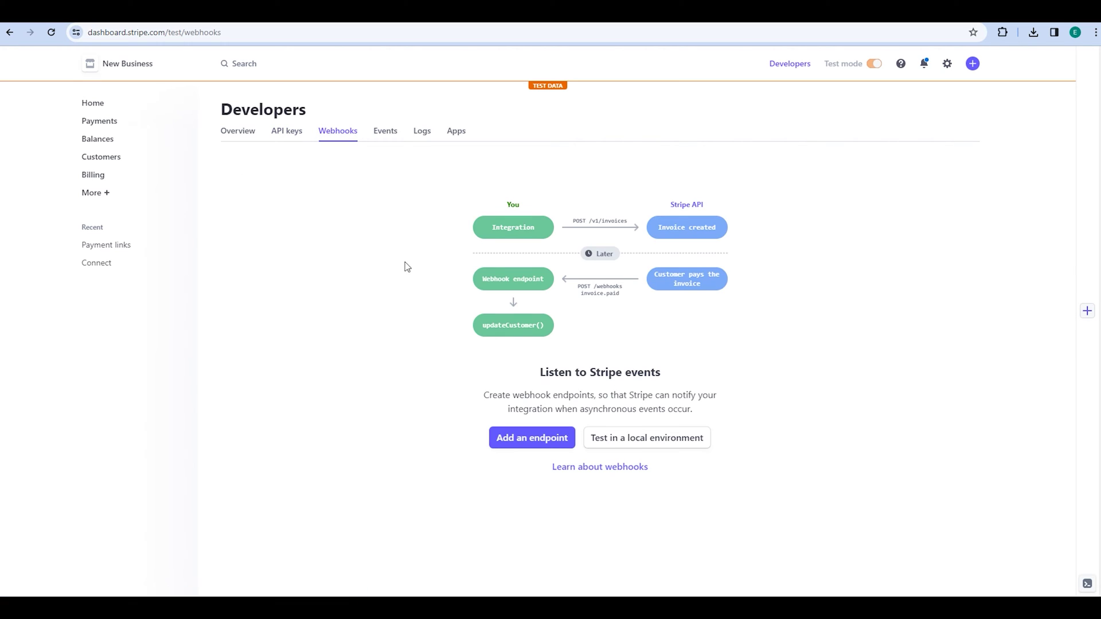
left_click(500, 438)
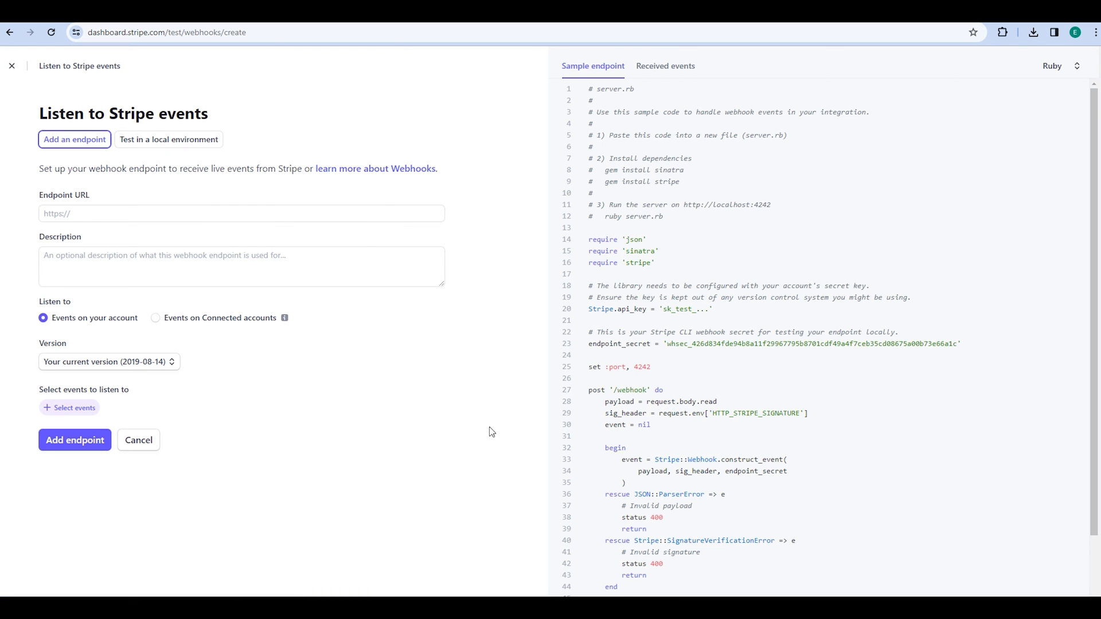
left_click(101, 215)
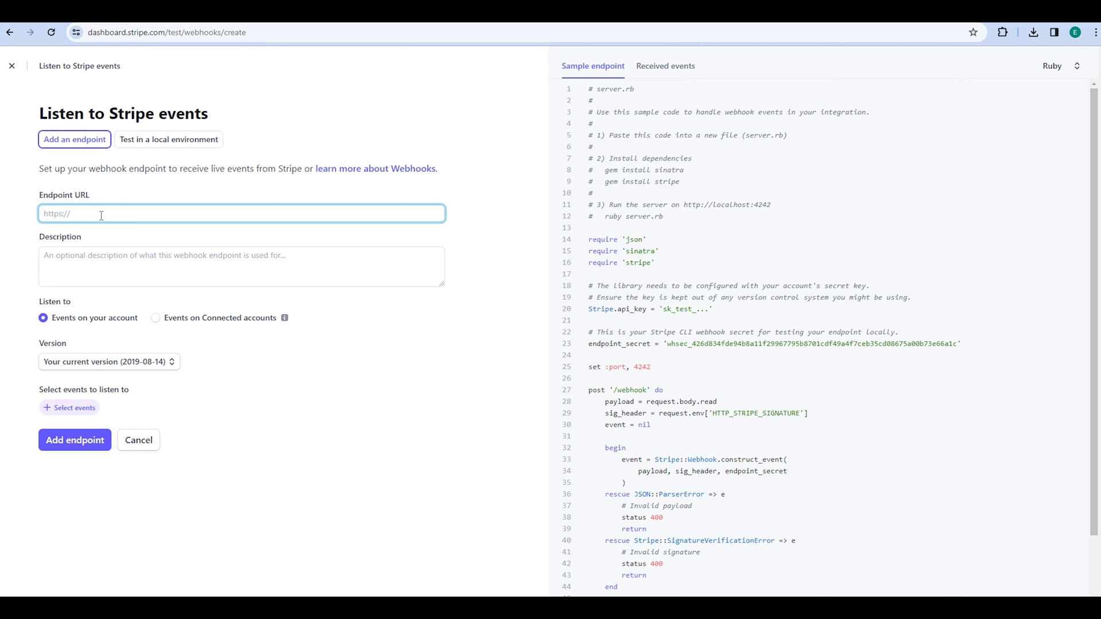
left_click(140, 11)
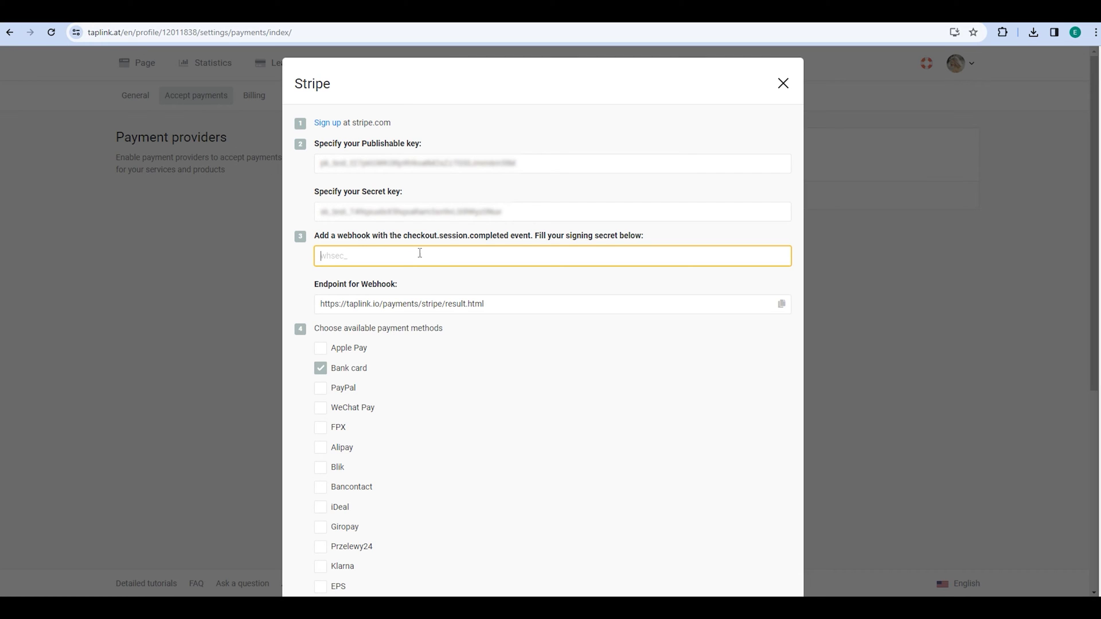
triple_click(493, 302)
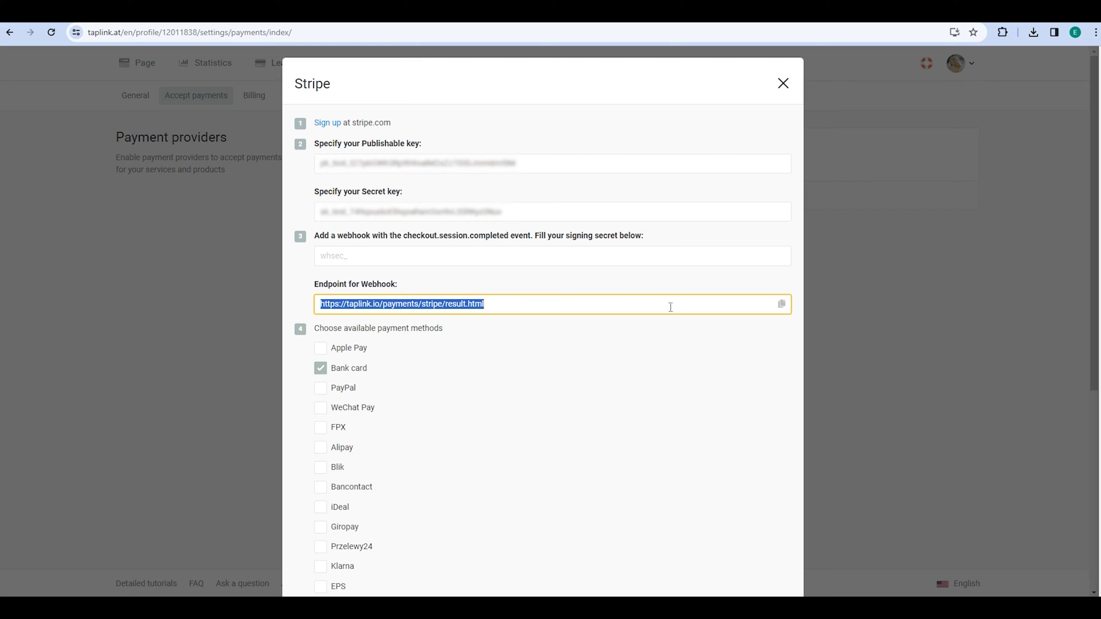
left_click(780, 305)
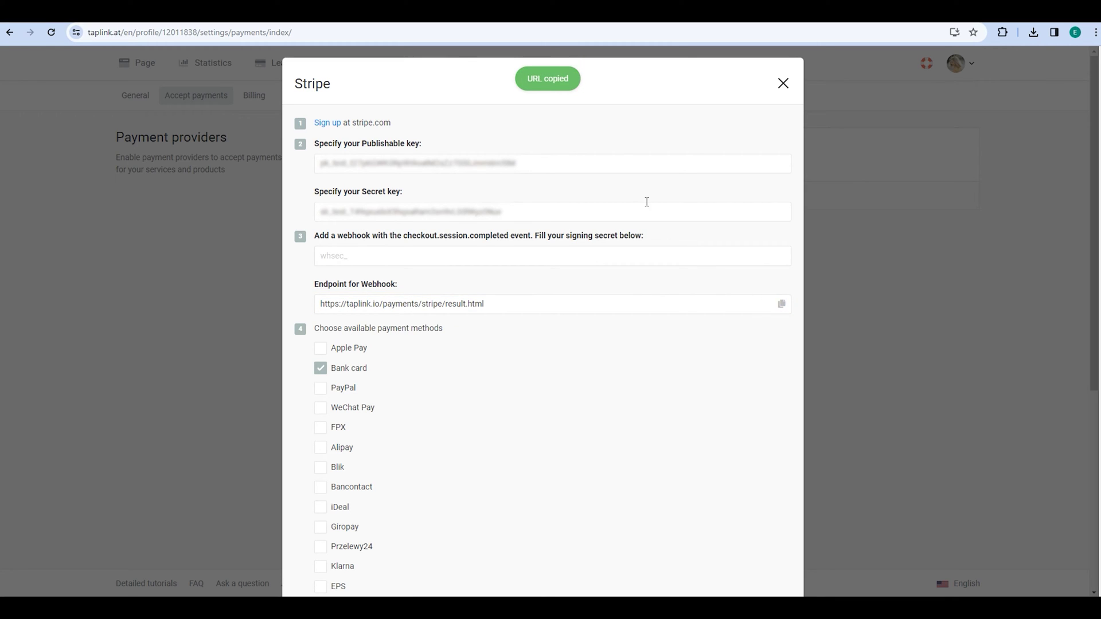
left_click(587, 20)
left_click(101, 210)
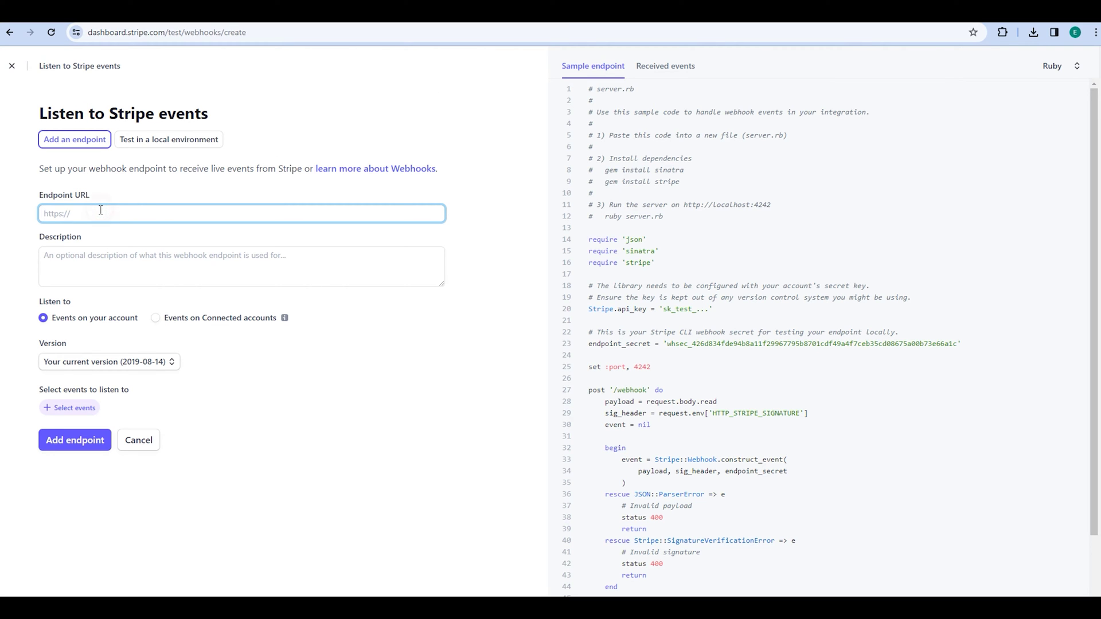
key("ctrl+v")
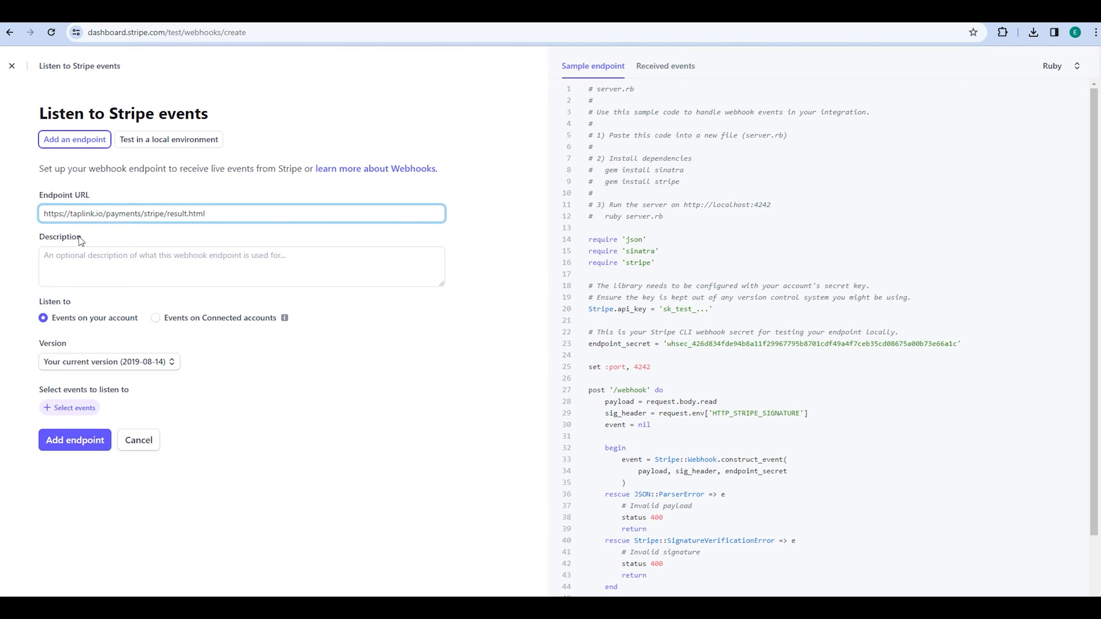
left_click(63, 255)
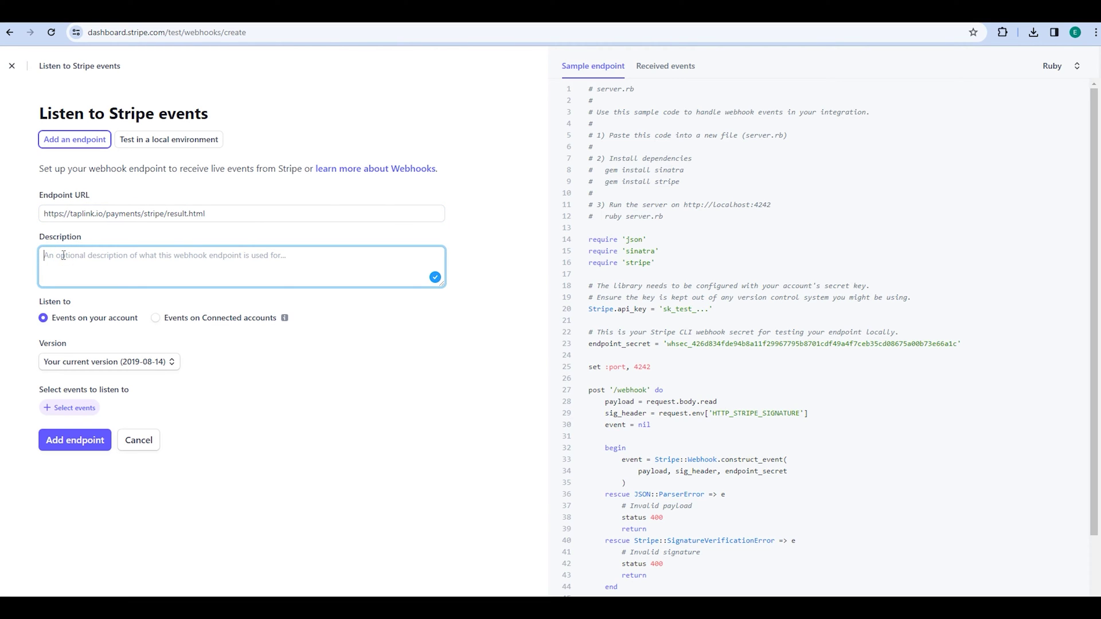
Step: Select checkout.session.completed from the Checkout event group for the webhook
left_click(65, 408)
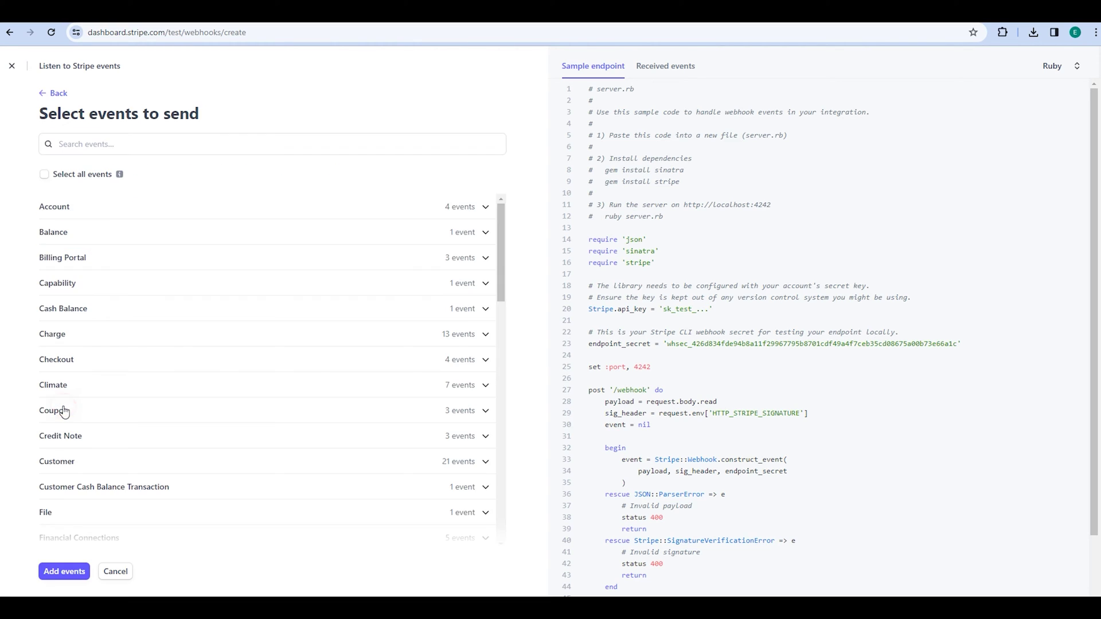
left_click(60, 361)
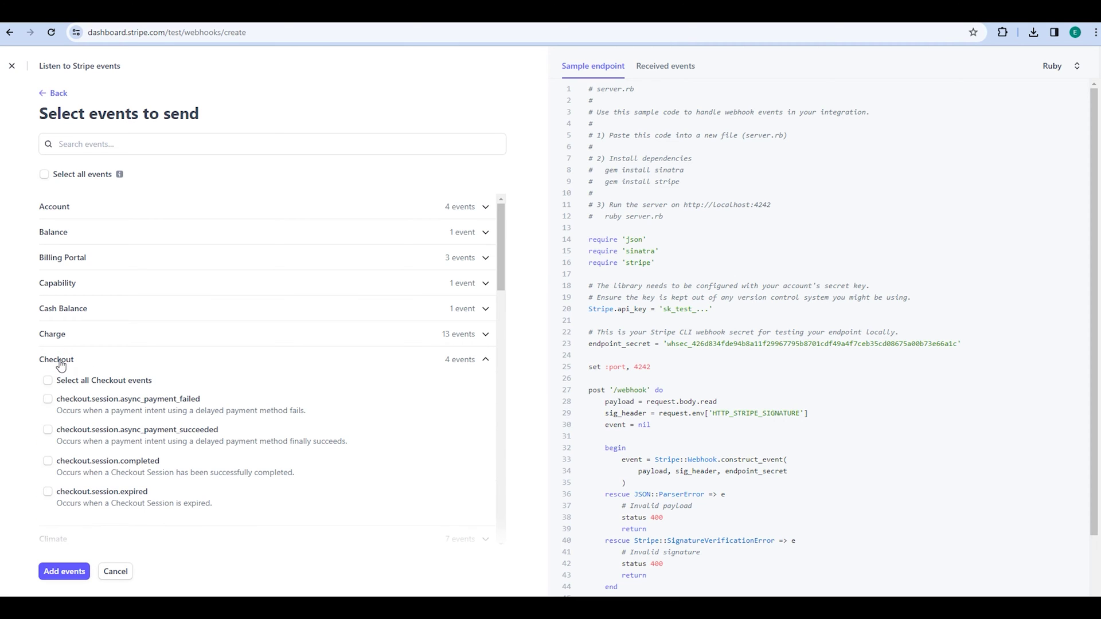
left_click(66, 463)
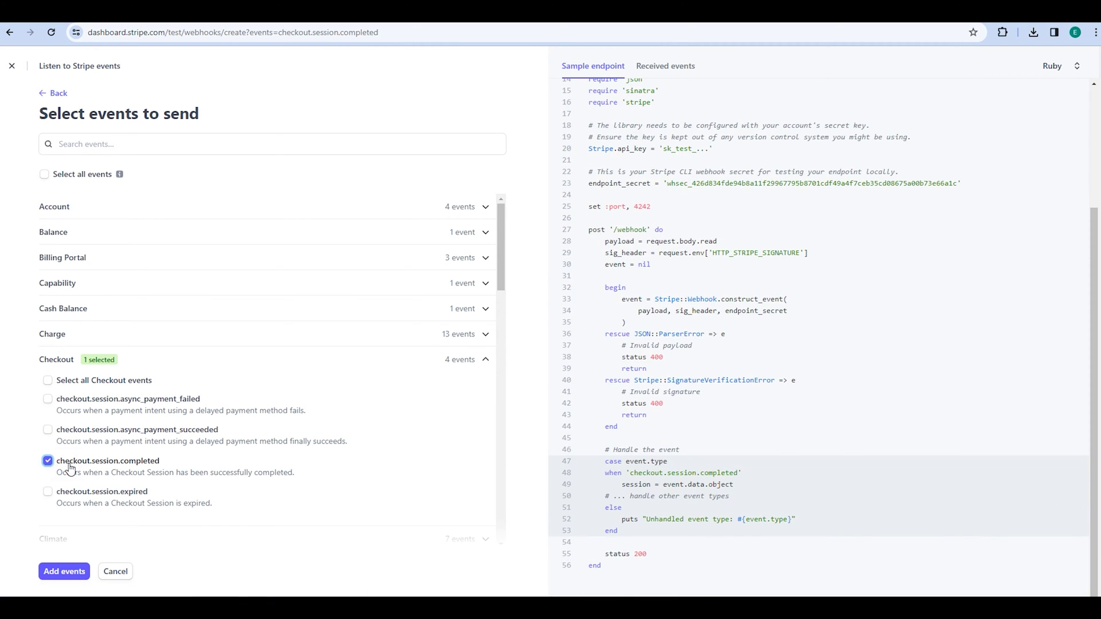
left_click(82, 571)
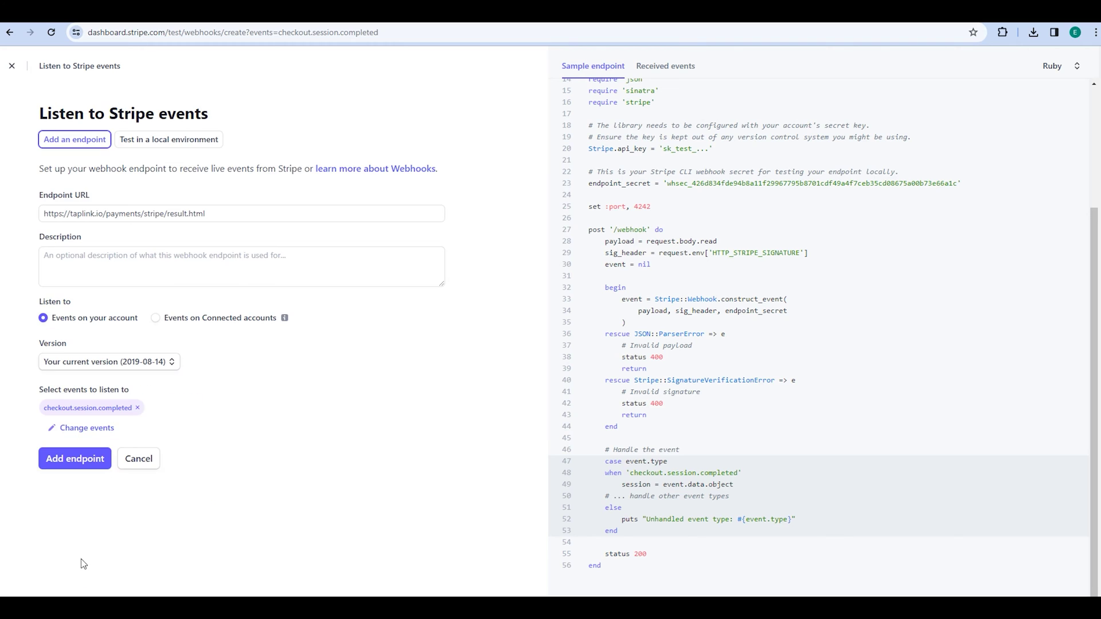
Step: Create the webhook endpoint and paste its signing secret into Taplink's signing-secret field
left_click(74, 460)
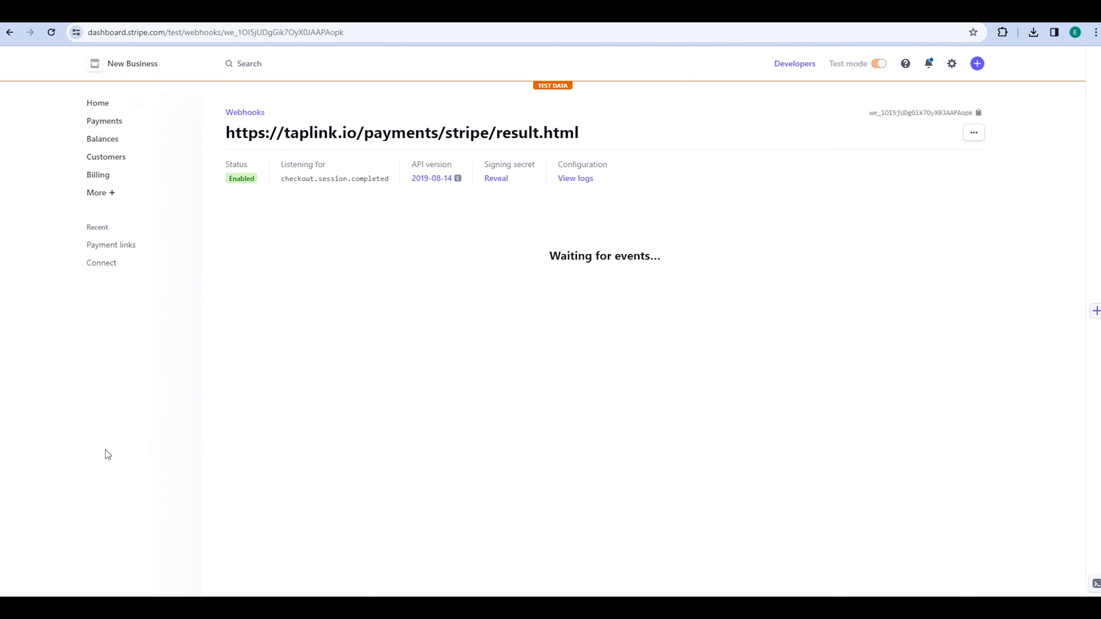
left_click(500, 180)
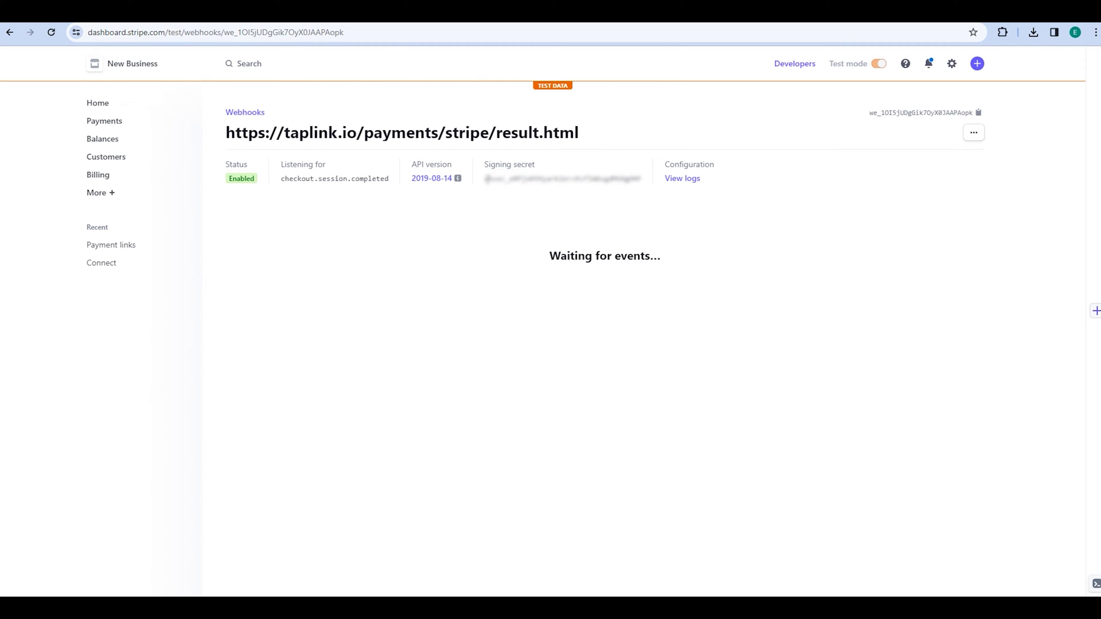
left_click_drag(486, 179, 642, 179)
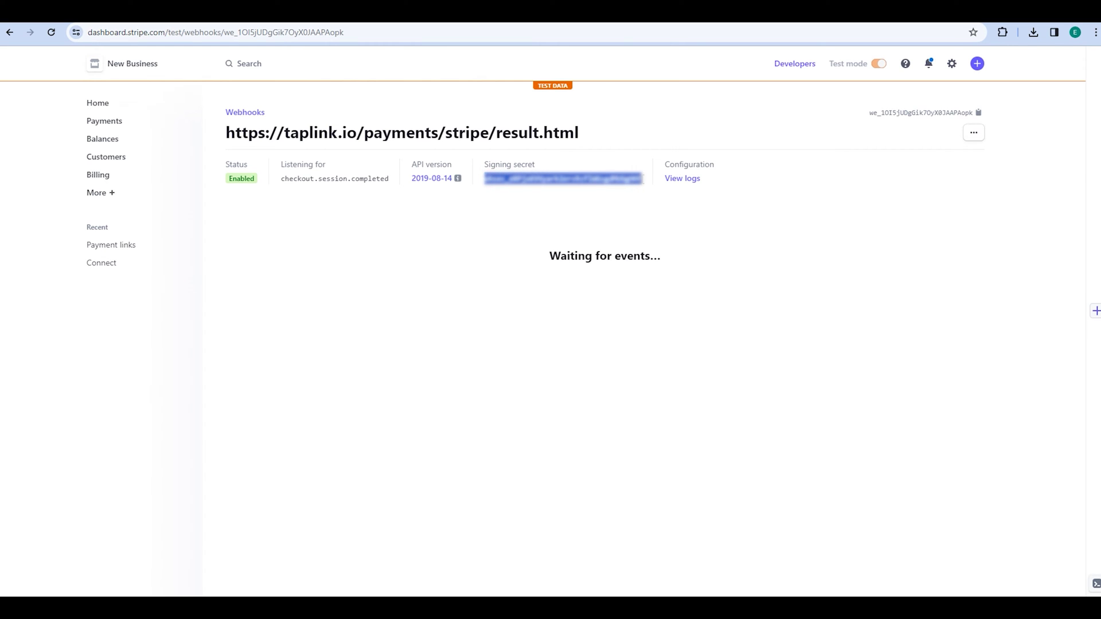
key("ctrl+c")
key("ctrl+Tab")
left_click(332, 258)
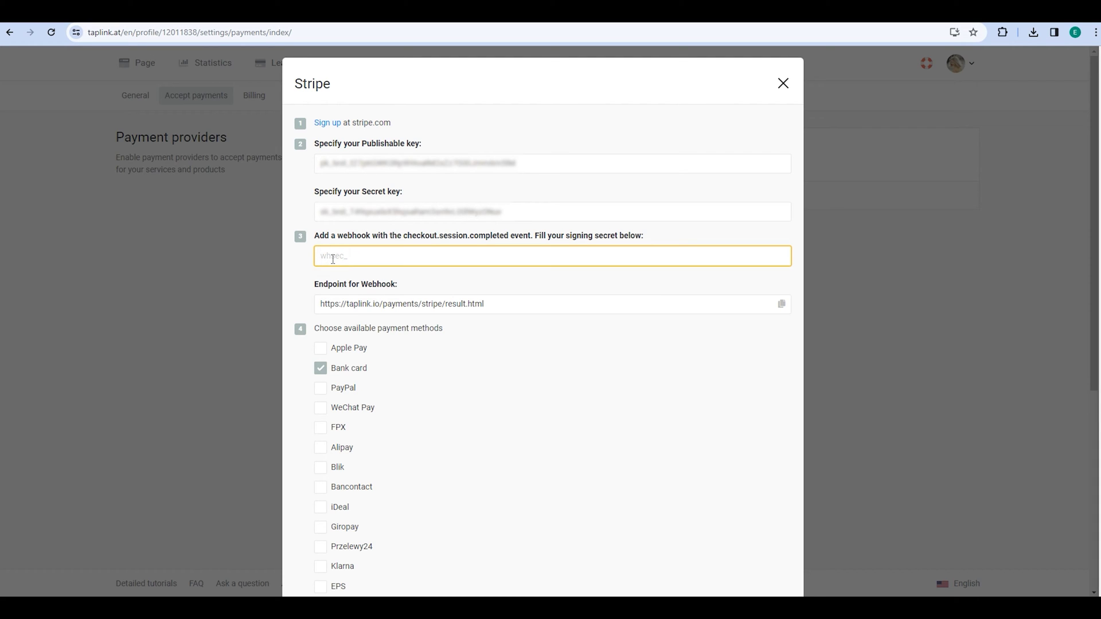
key("ctrl+v")
Step: Enable PayPal and WeChat Pay alongside Bank card, switch Stripe to Live mode, and save
left_click(421, 280)
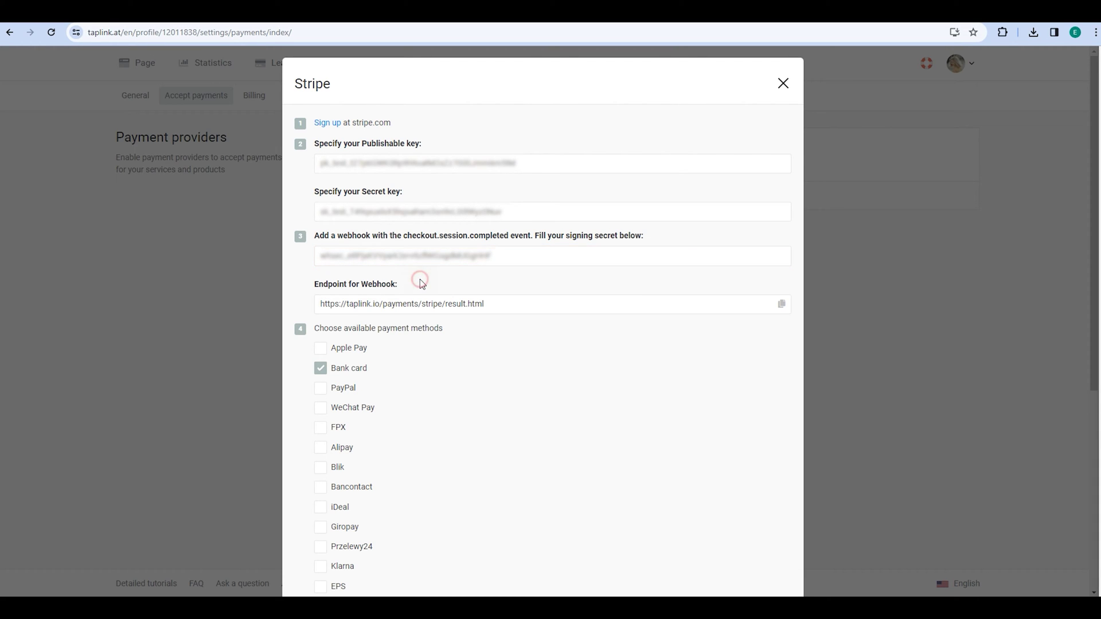
scroll(421, 280, "down", 3)
left_click(344, 215)
left_click(344, 235)
scroll(343, 235, "down", 1)
scroll(343, 236, "down", 2)
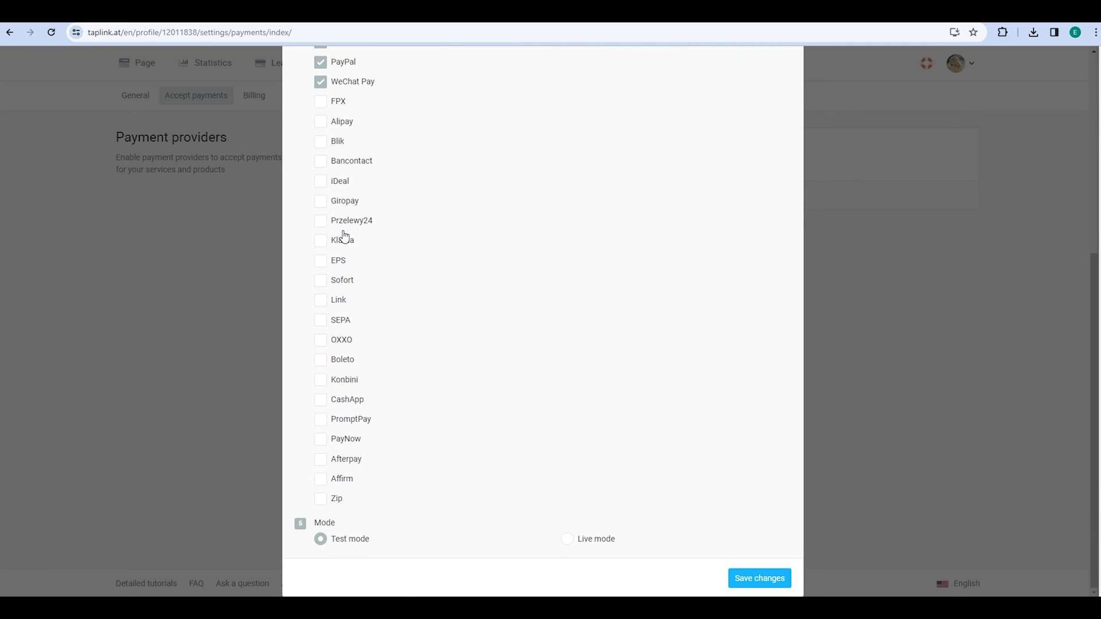
left_click(593, 542)
left_click(757, 580)
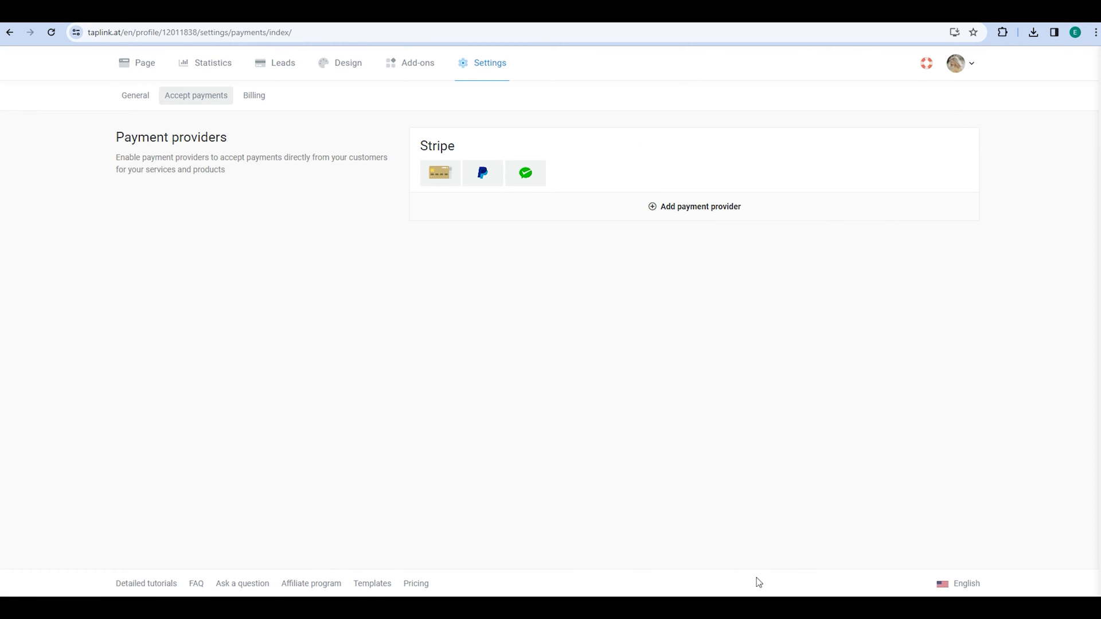
Step: Add Tranzzo from the list of available payment providers
left_click(683, 210)
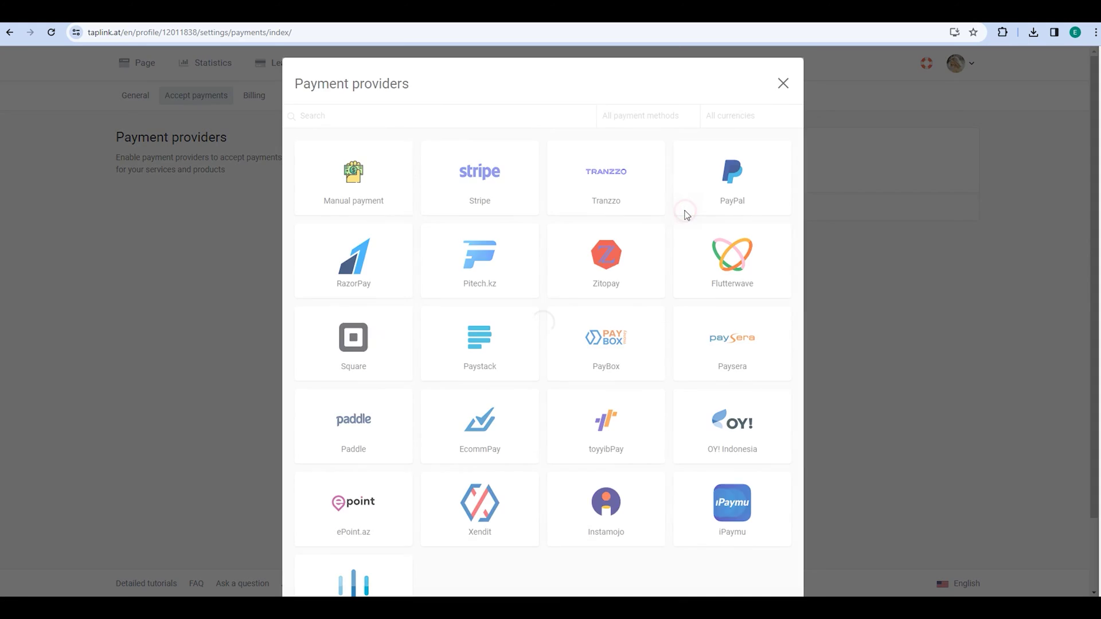
left_click(606, 178)
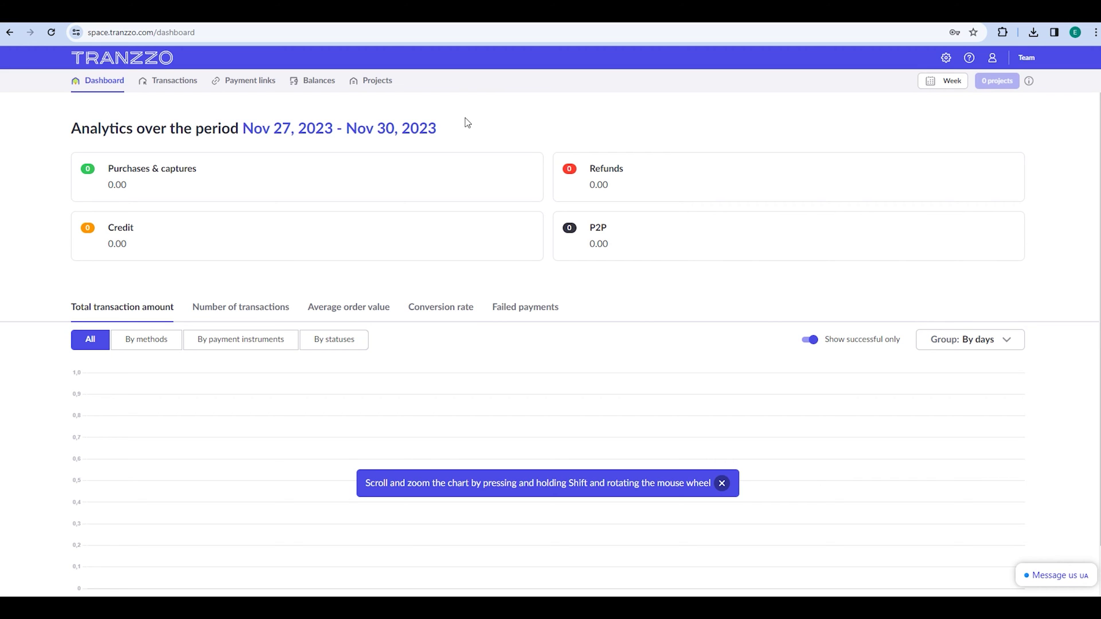
Step: Paste Tranzzo's Pos_ID from the Projects page into Taplink's Pos ID field, then copy the API key
left_click(374, 82)
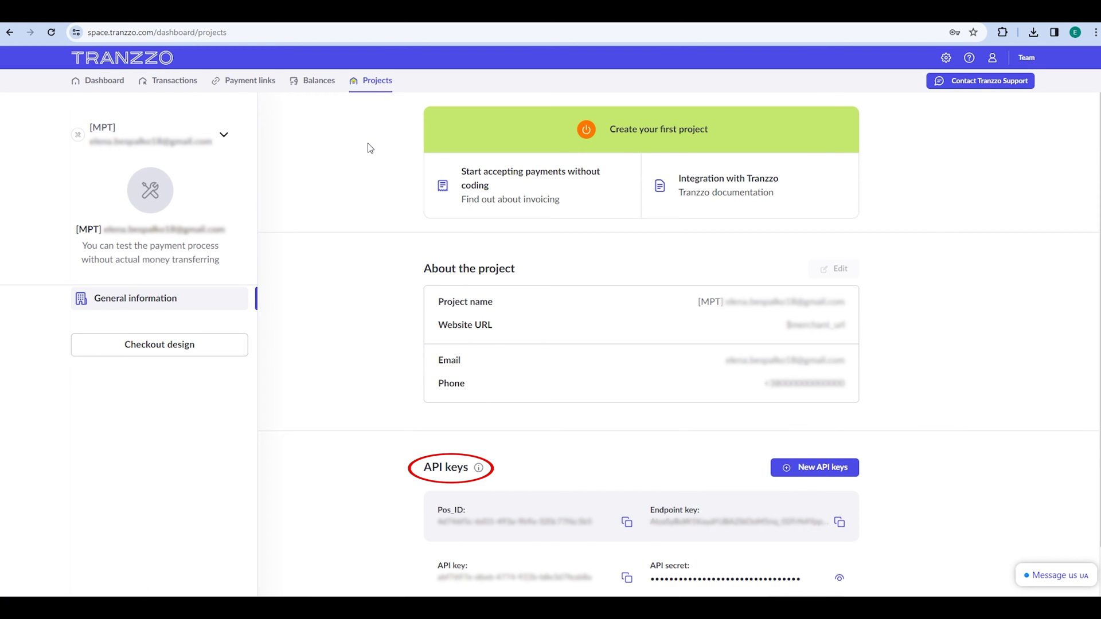
scroll(370, 149, "down", 1)
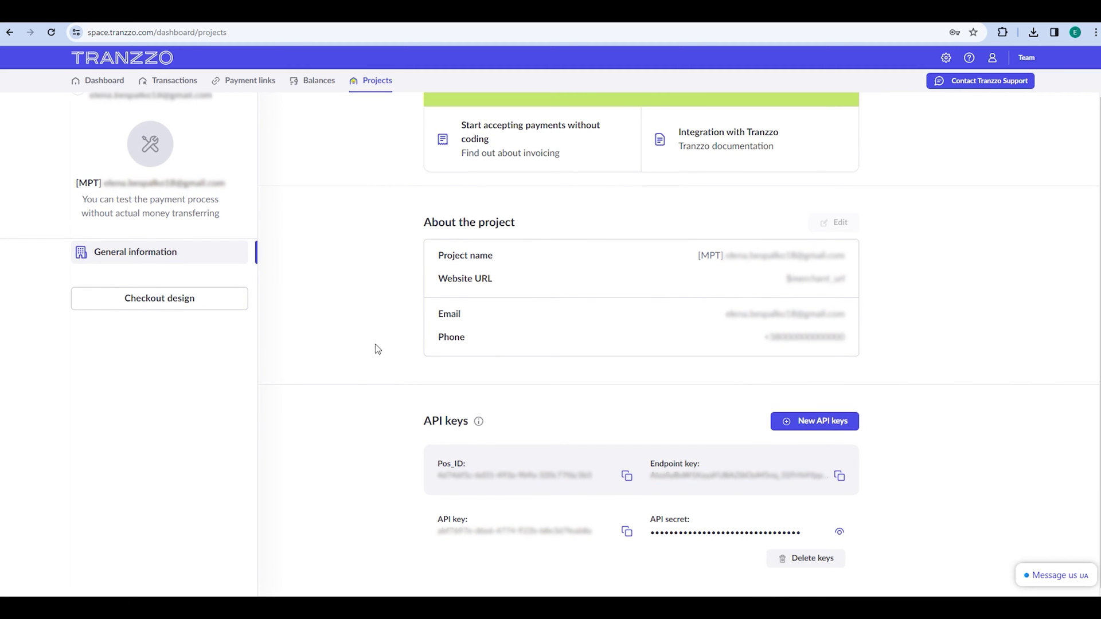
left_click(625, 481)
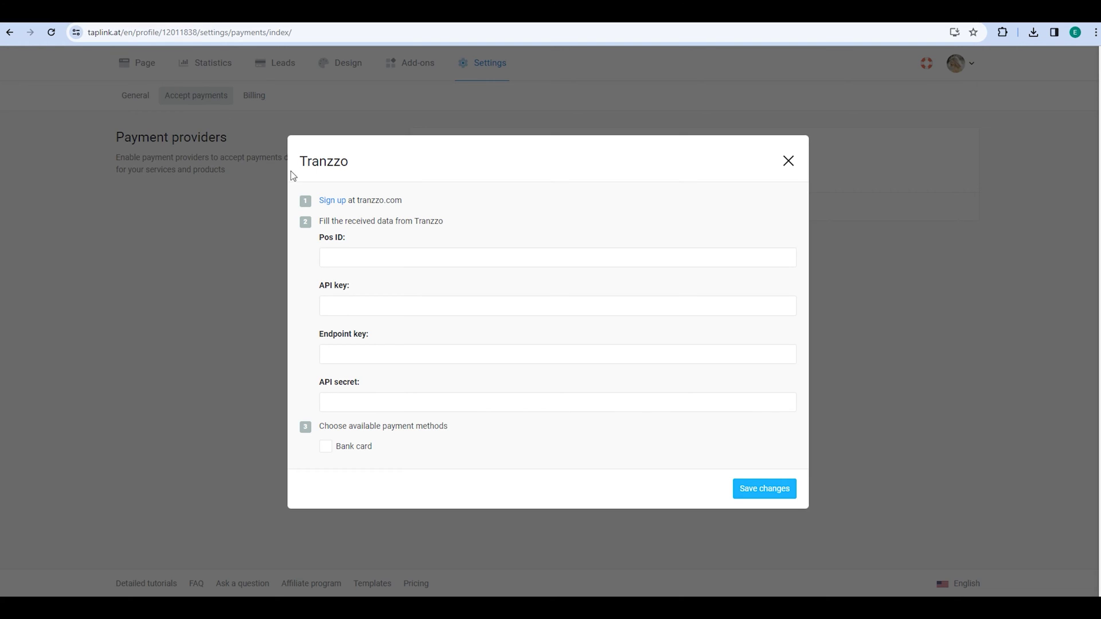
left_click(352, 257)
key("ctrl+v")
left_click(338, 303)
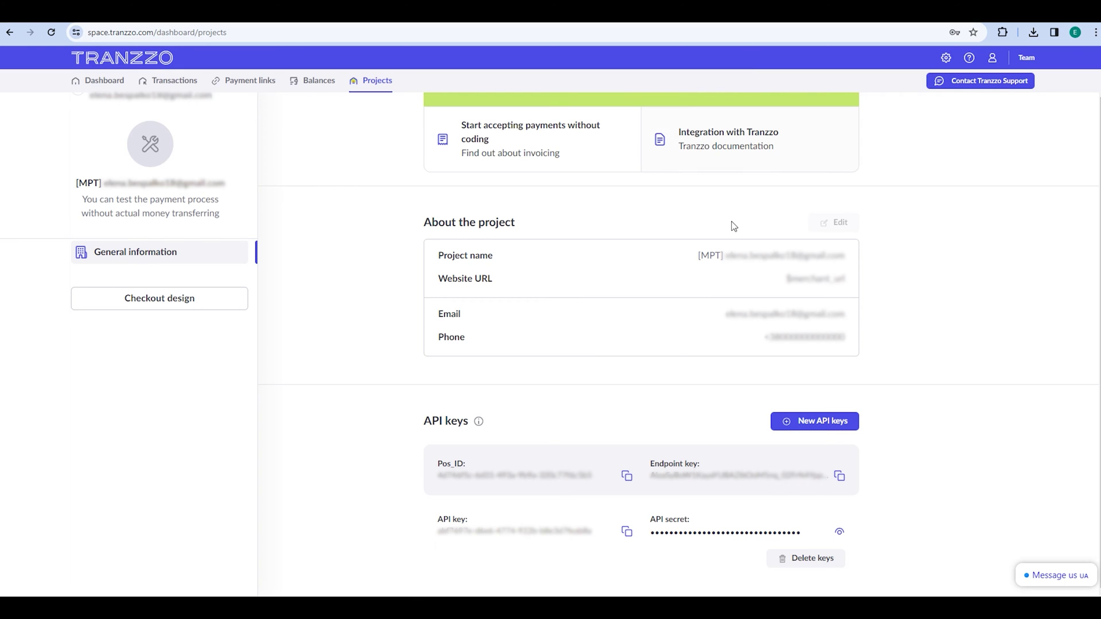
left_click(628, 534)
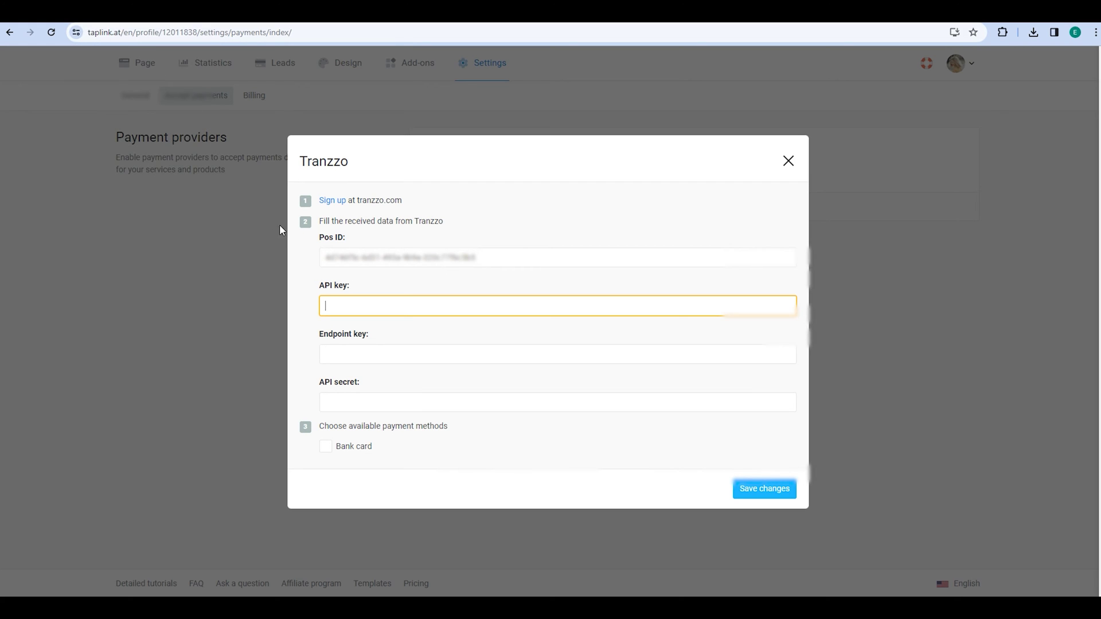
Step: Paste Tranzzo's API key, endpoint key and API secret, enable Bank card, and save
key("ctrl+v")
left_click(335, 353)
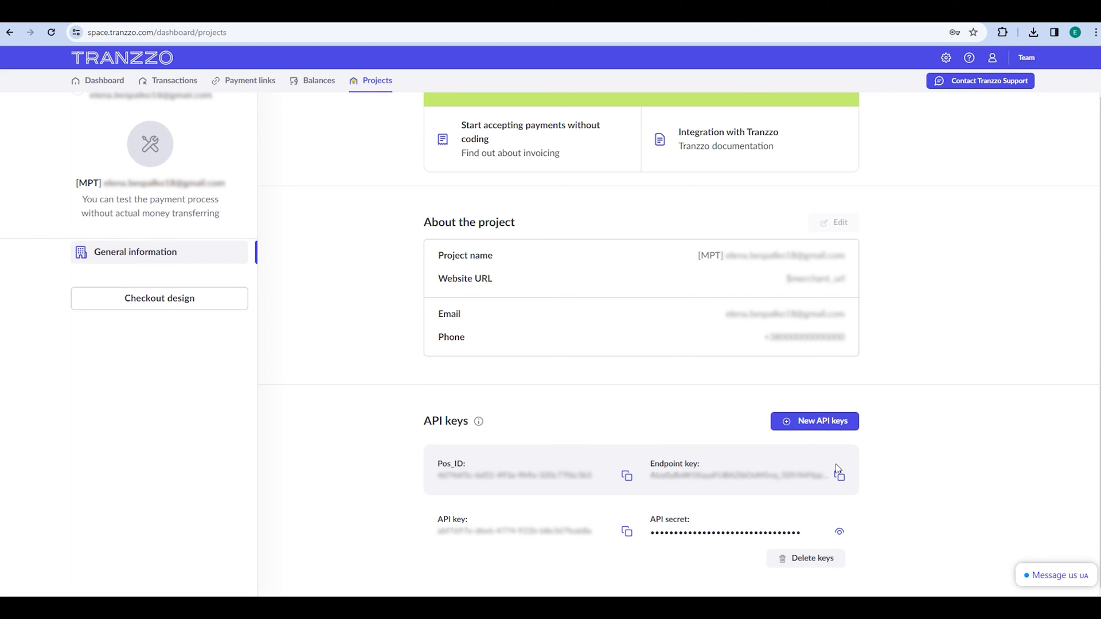
left_click(839, 475)
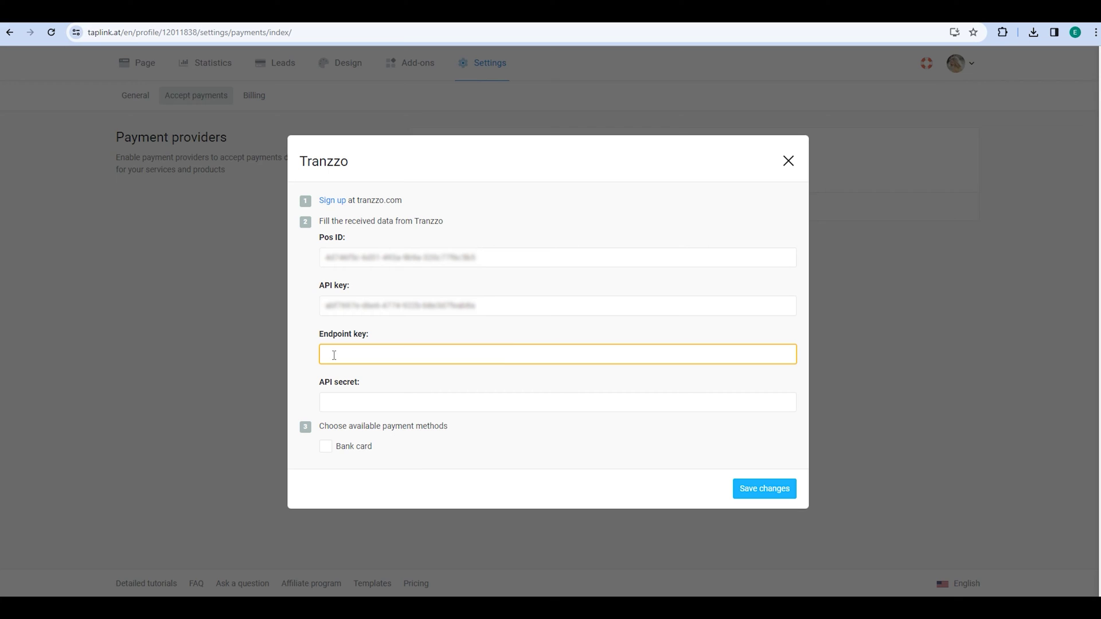
key("ctrl+v")
left_click(346, 402)
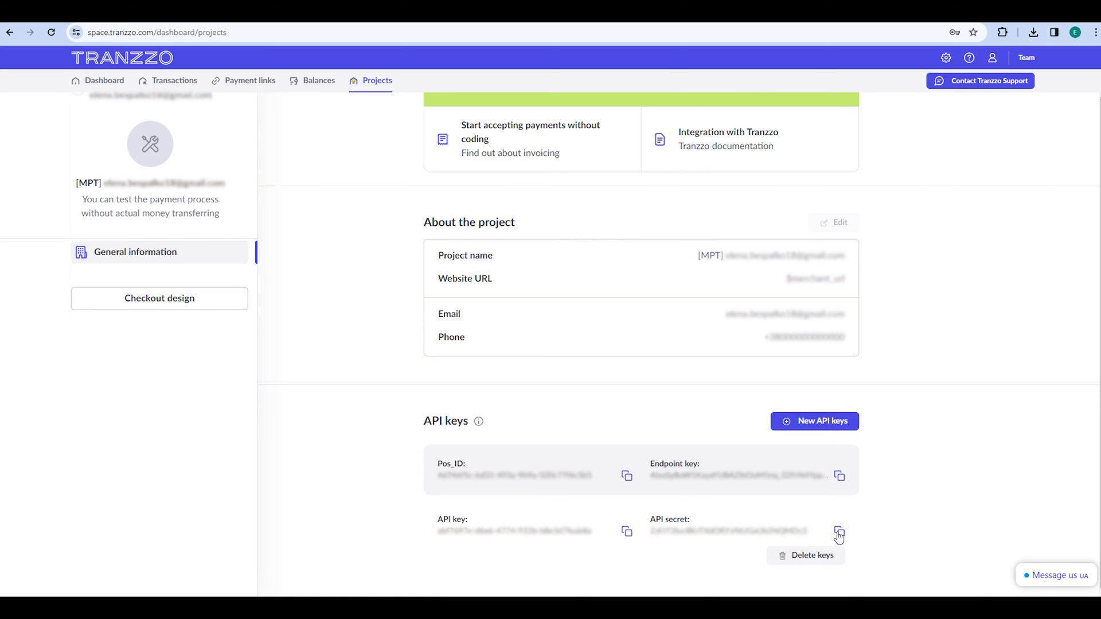
left_click(839, 532)
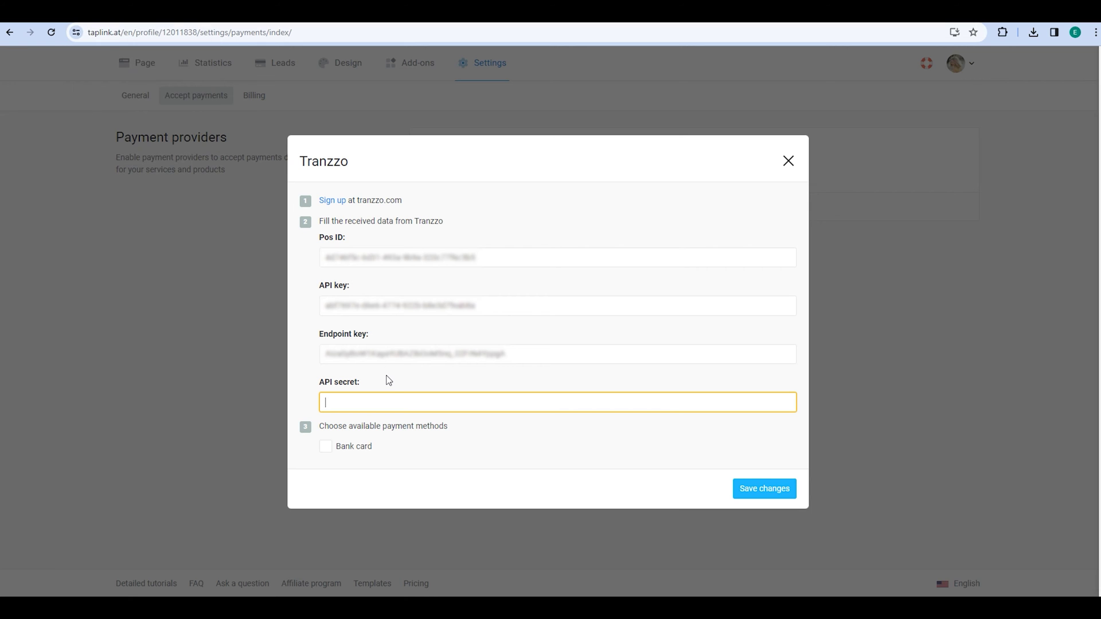
key("ctrl+v")
left_click(481, 431)
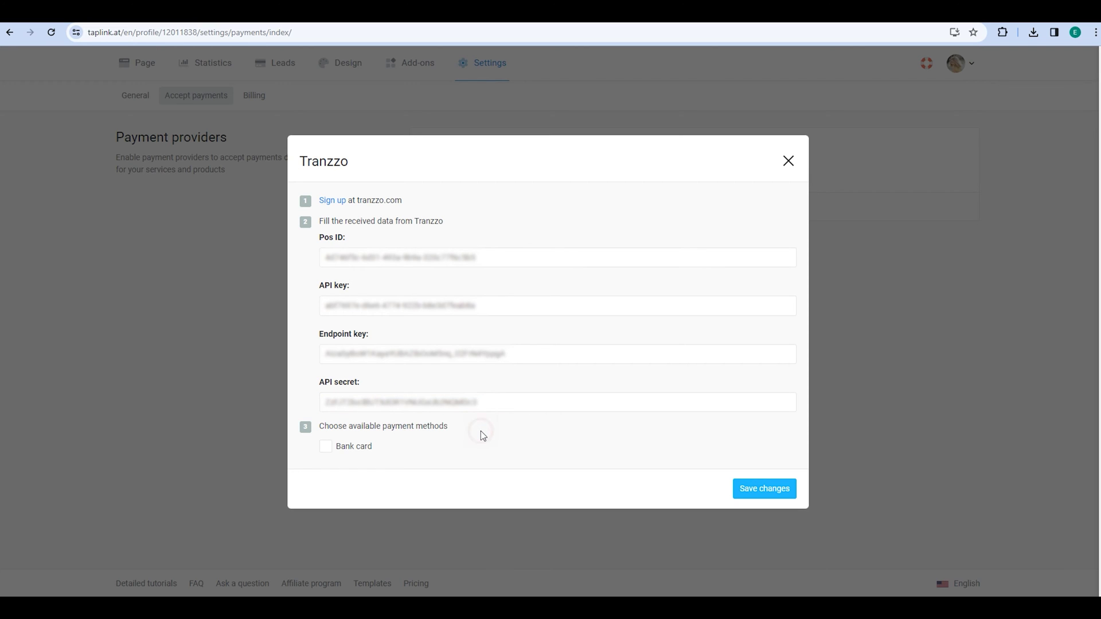
left_click(360, 453)
left_click(744, 492)
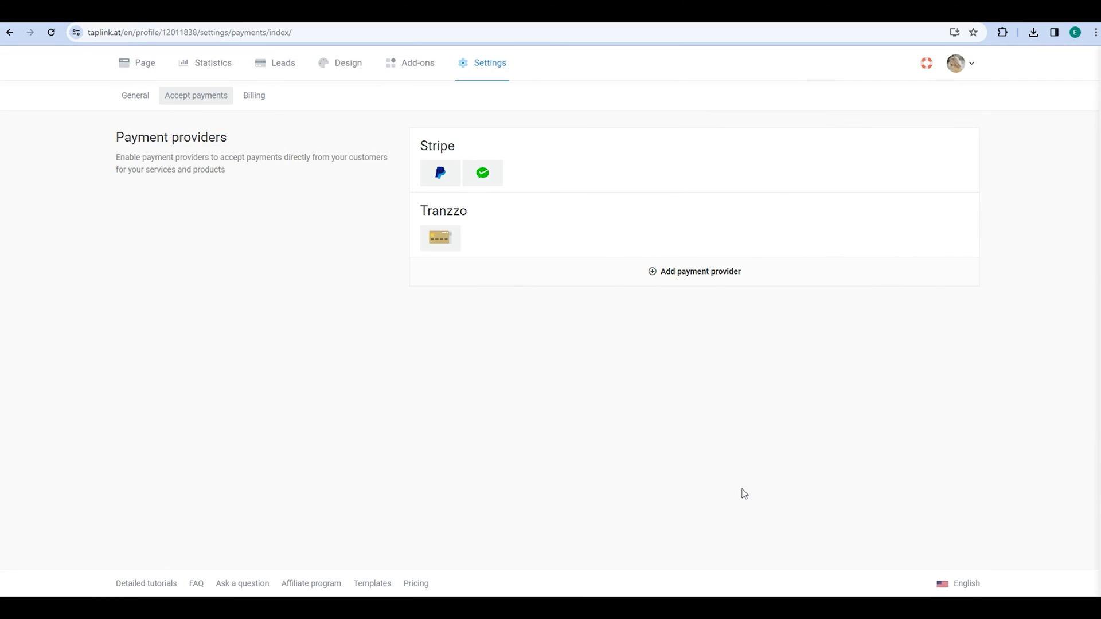
Step: Add Paystack as a new payment provider and ready its Secret Key field
left_click(712, 274)
left_click(502, 347)
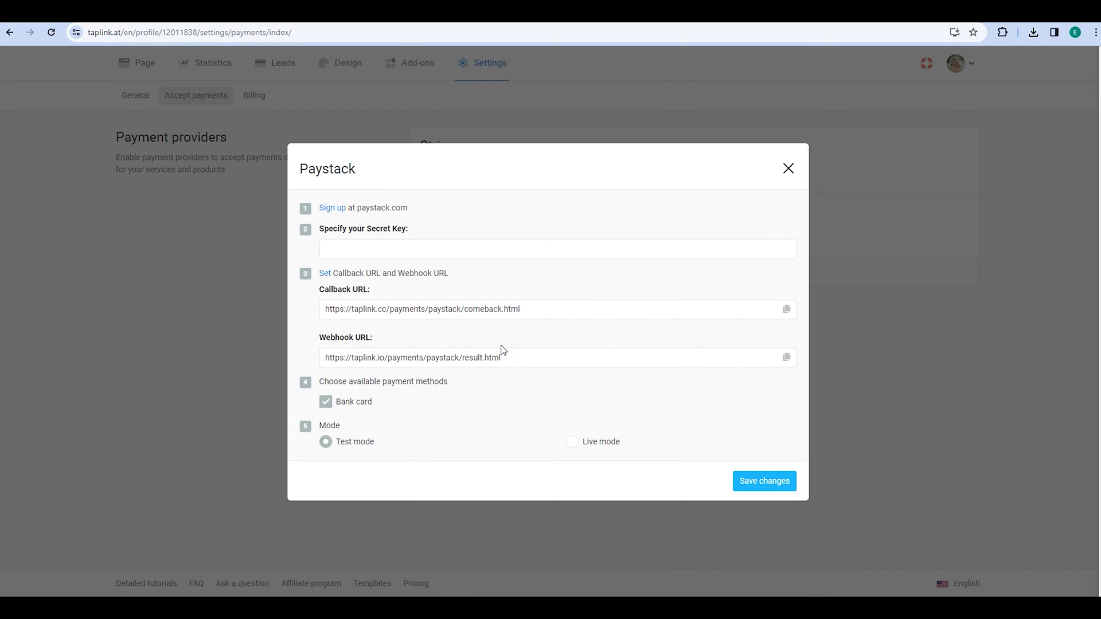
left_click(345, 251)
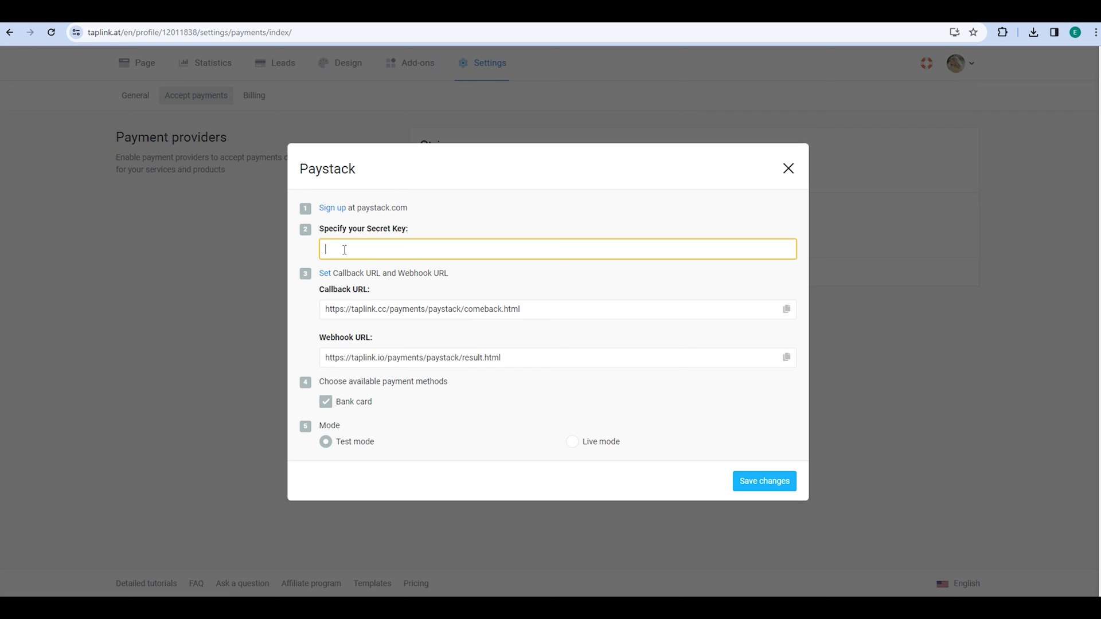
left_click(860, 12)
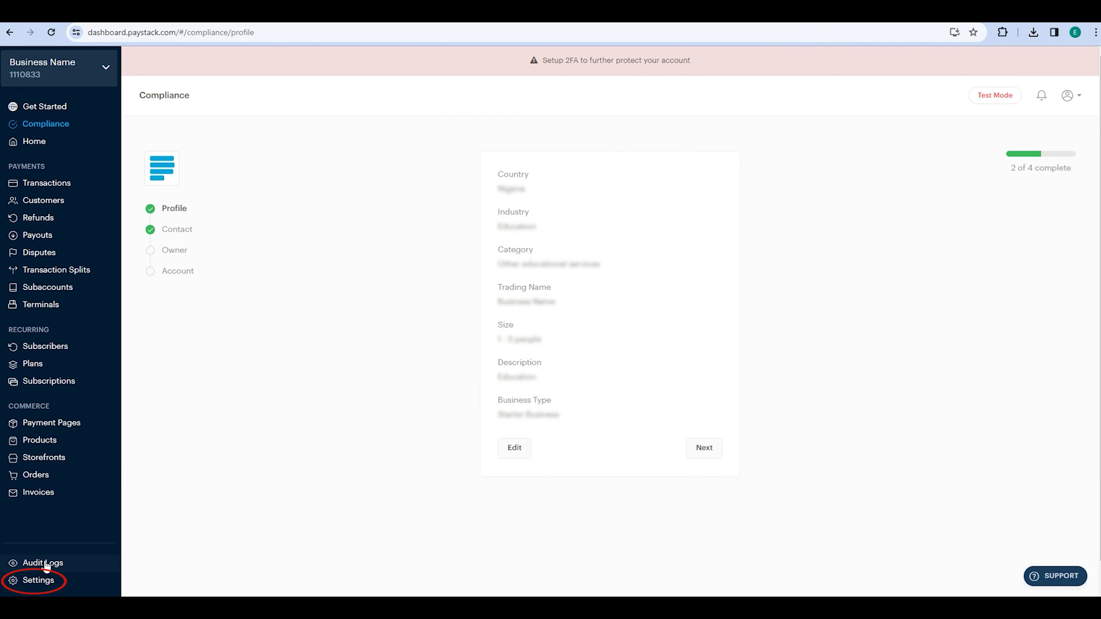
Step: Reveal and copy the Test Secret Key from Paystack's Settings > API Keys & Webhooks
left_click(37, 581)
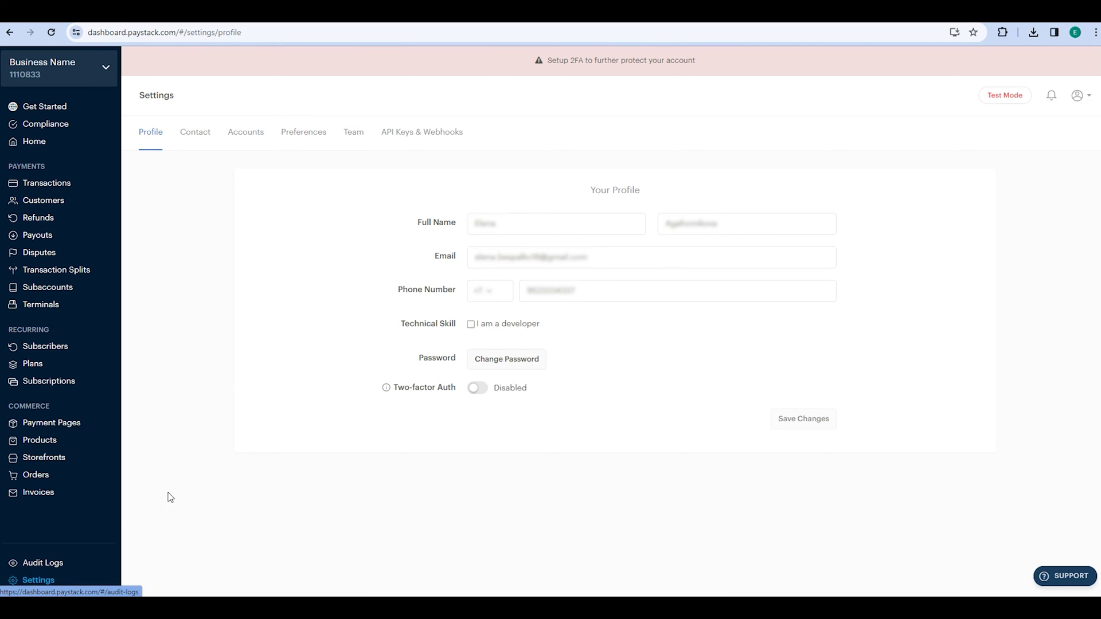
left_click(433, 140)
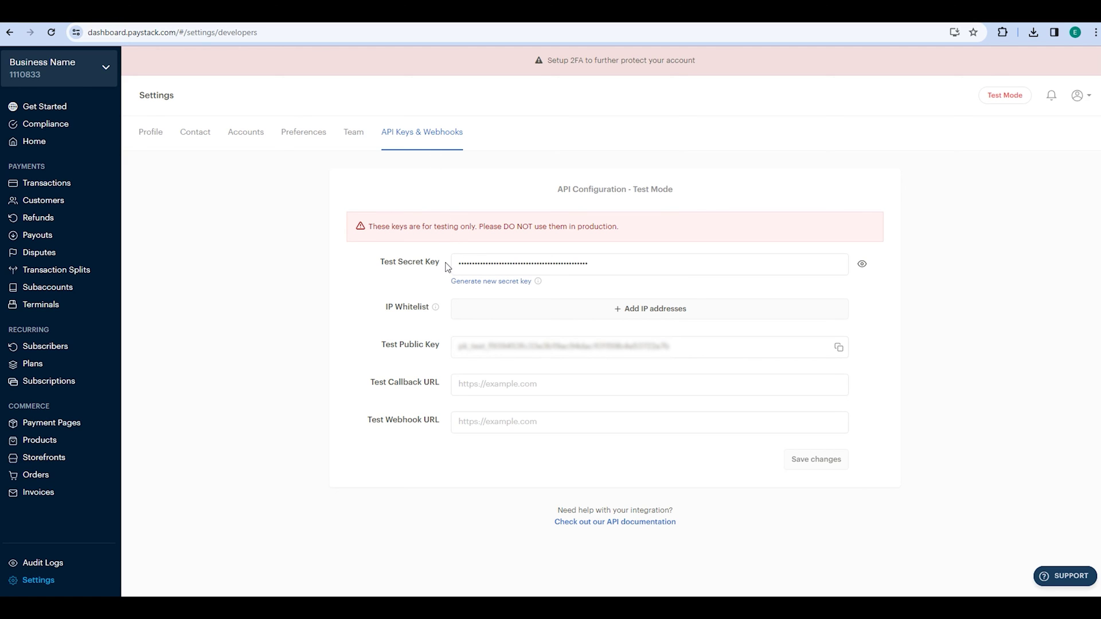
left_click(861, 265)
left_click(839, 264)
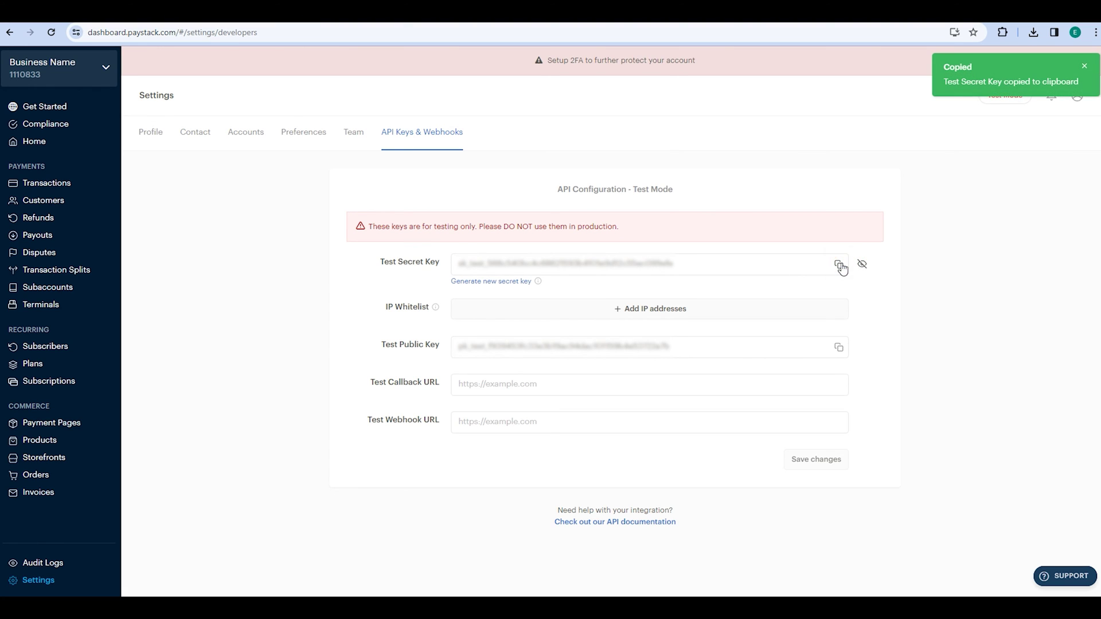
key("ctrl+Tab")
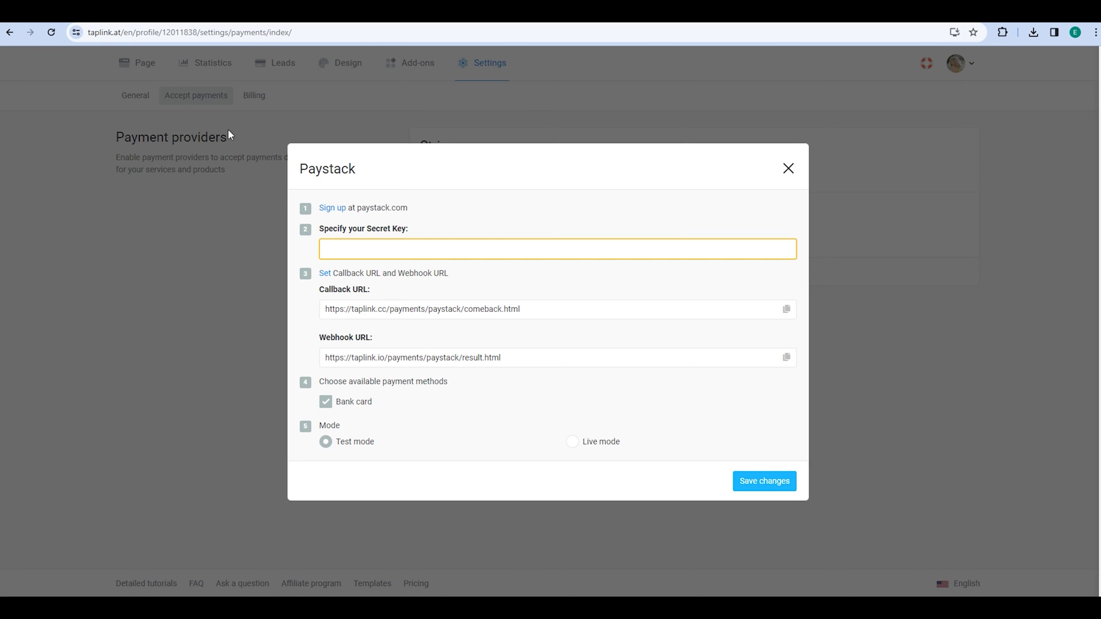
Step: Paste the test secret key into Taplink's Paystack form and copy its Callback URL
key("ctrl+v")
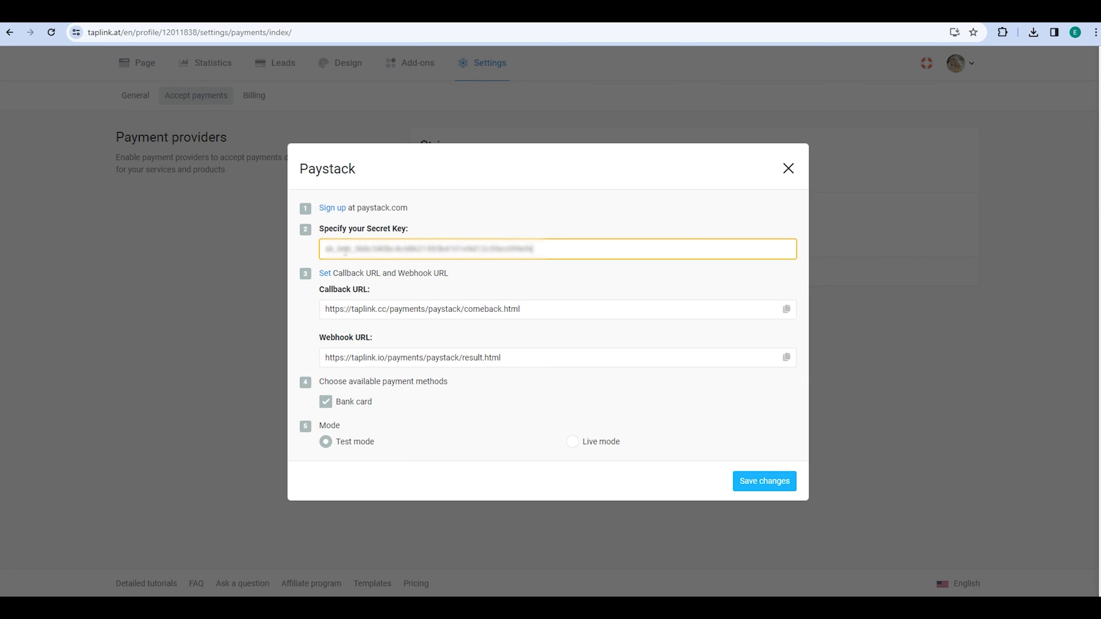
left_click(380, 292)
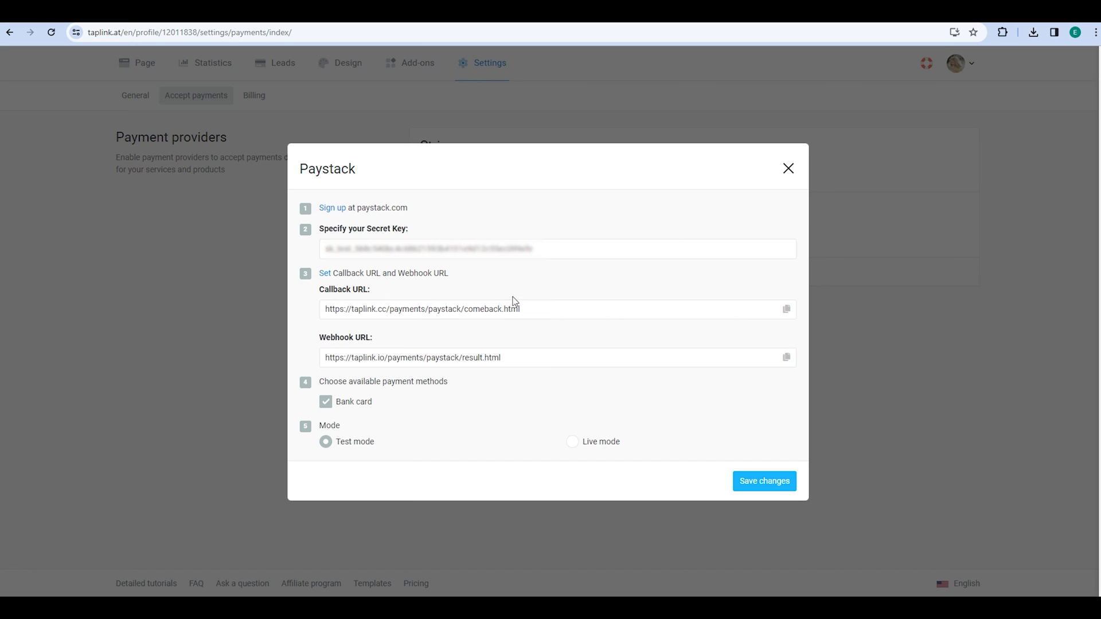
left_click(787, 310)
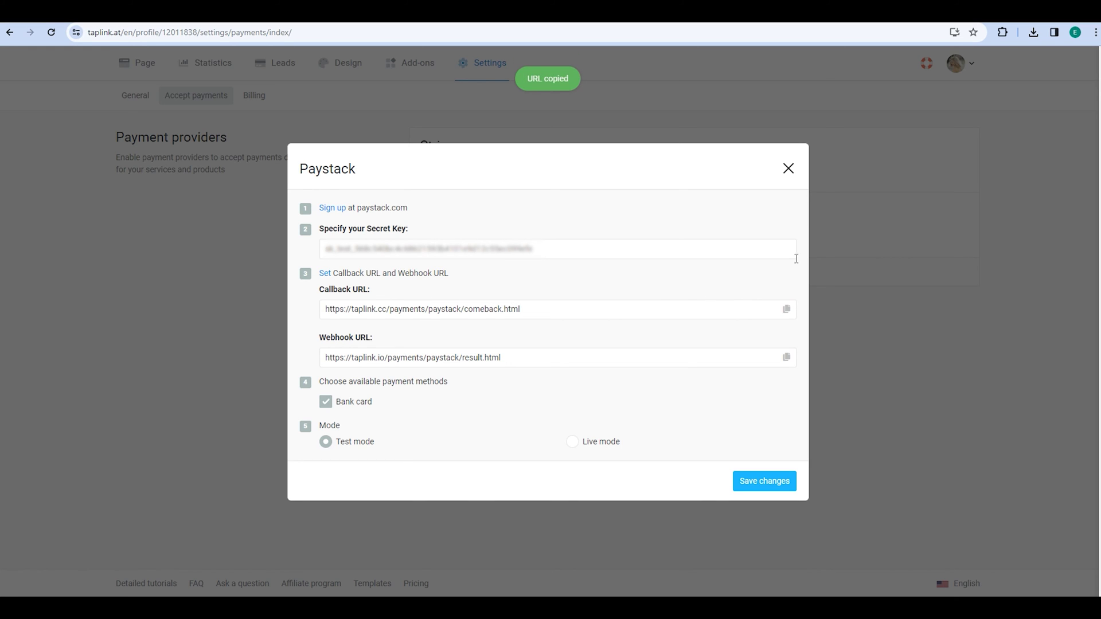
key("ctrl+Tab")
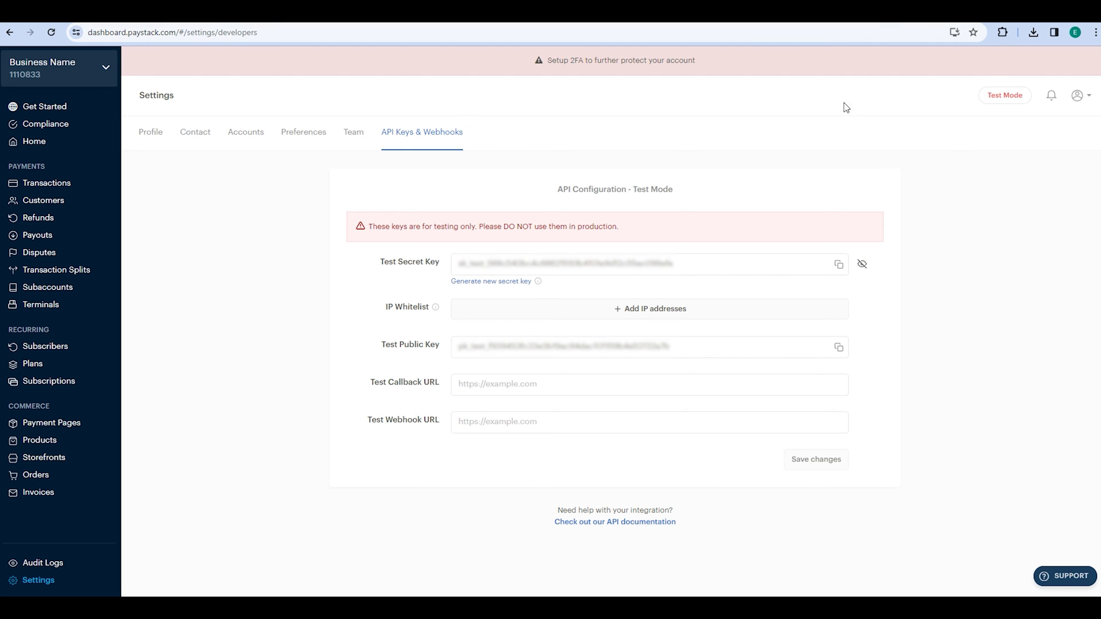
Step: Fill Paystack's Test Callback URL and Test Webhook URL with Taplink's addresses and save
left_click(482, 383)
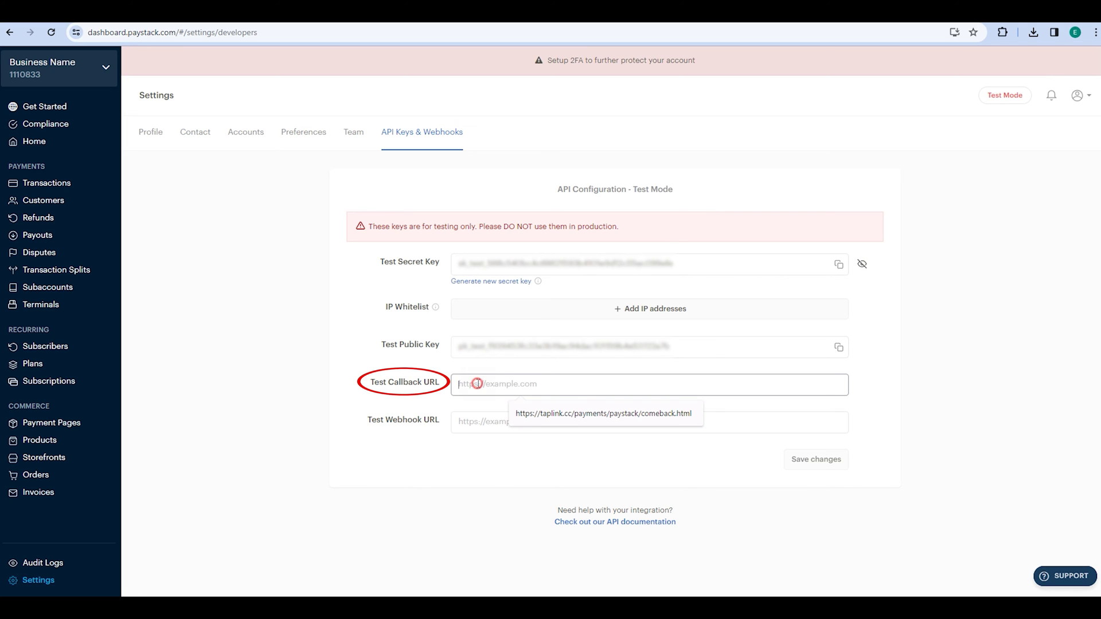
key("ctrl+v")
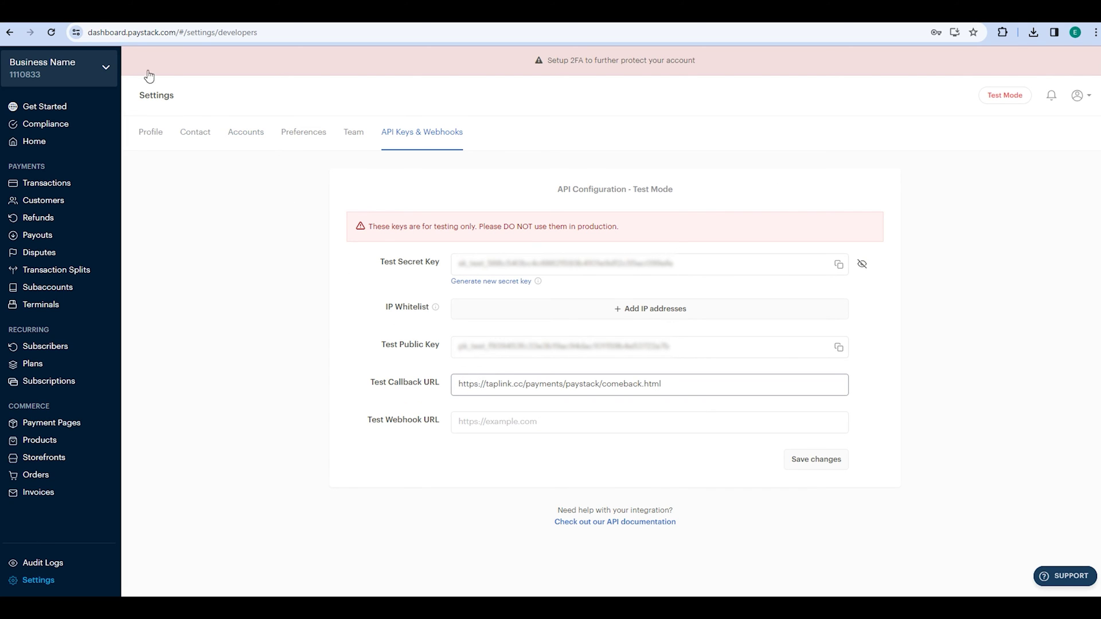
key("ctrl+Tab")
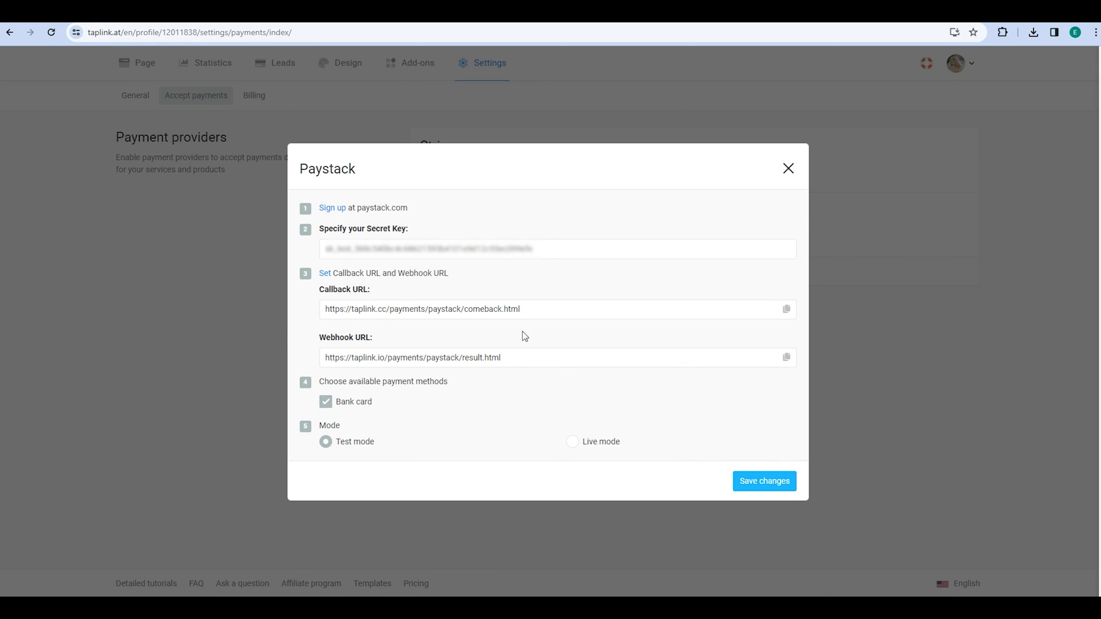
left_click(786, 358)
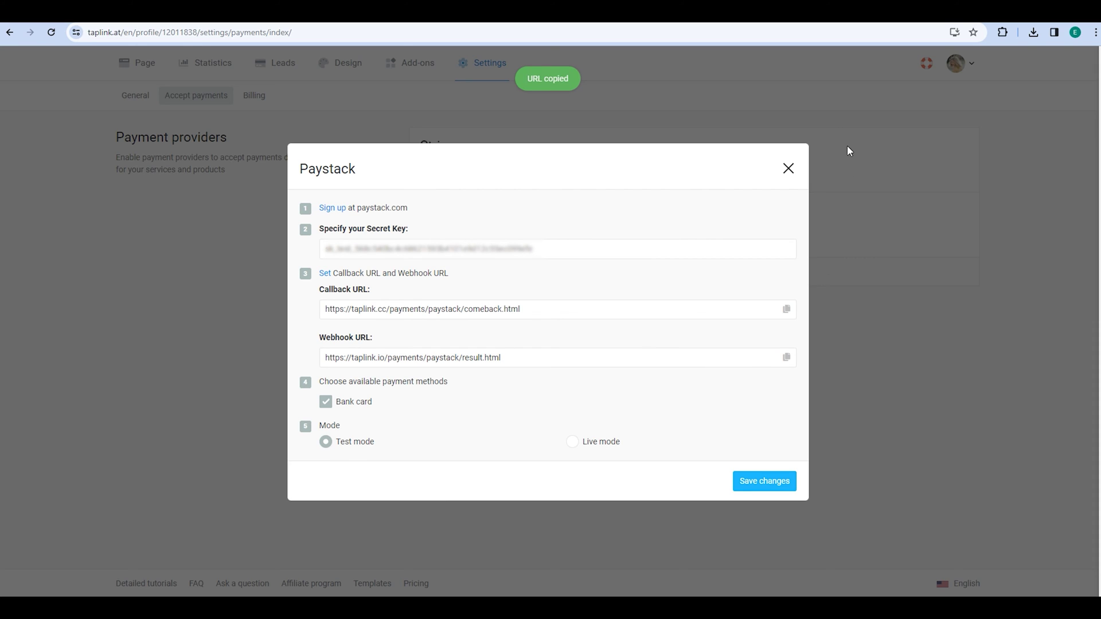
key("ctrl+Tab")
left_click(493, 422)
key("ctrl+v")
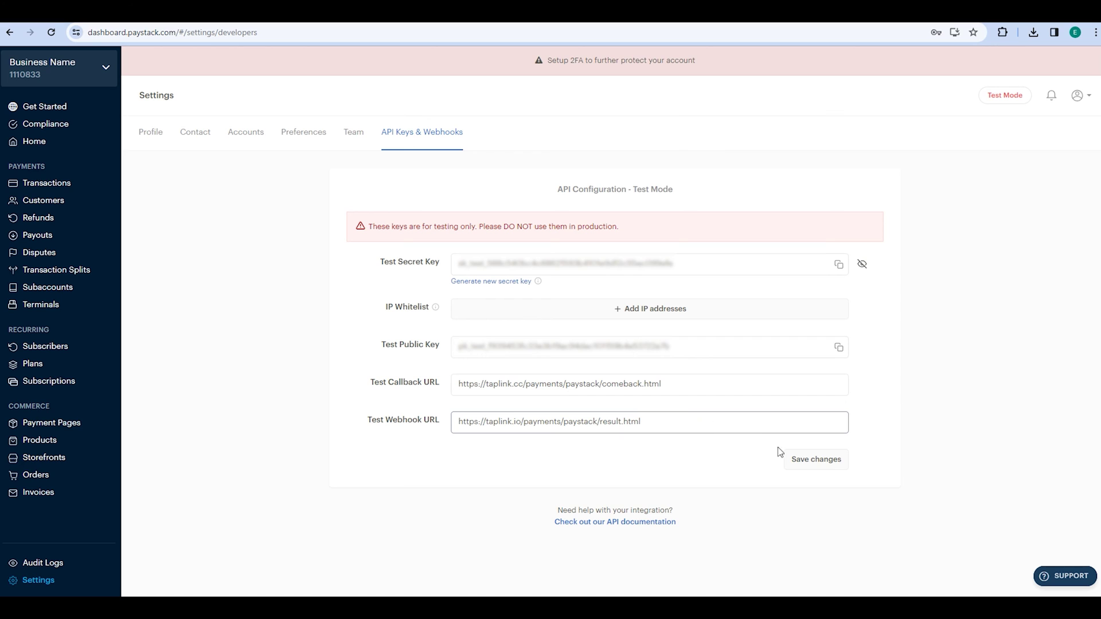
left_click(810, 461)
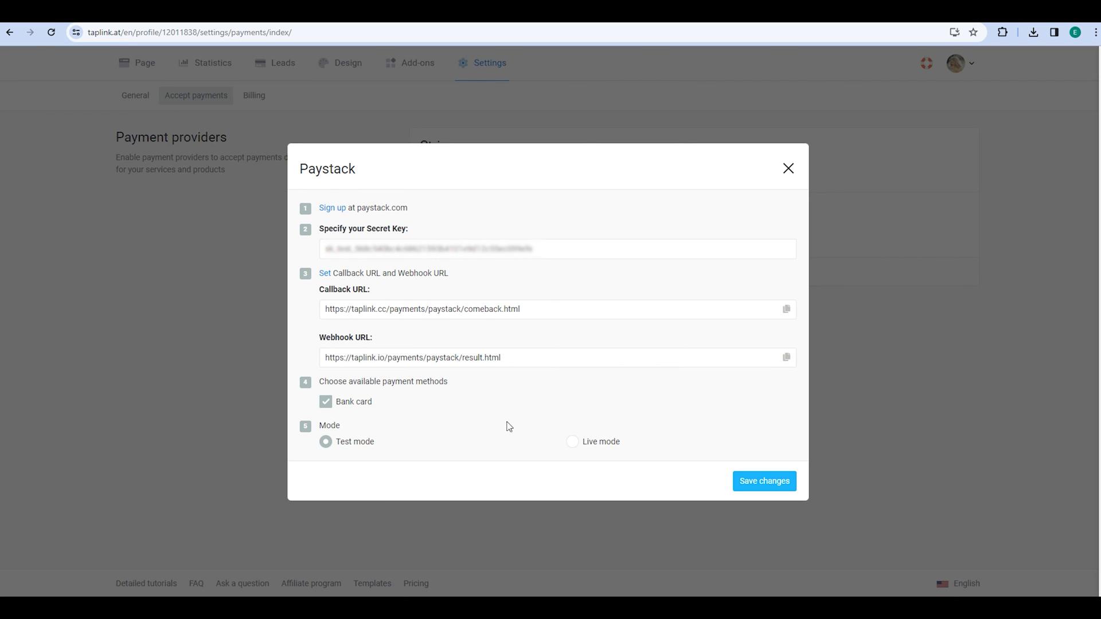
Step: Switch the Taplink Paystack connection to Live mode and save it
left_click(594, 442)
left_click(752, 483)
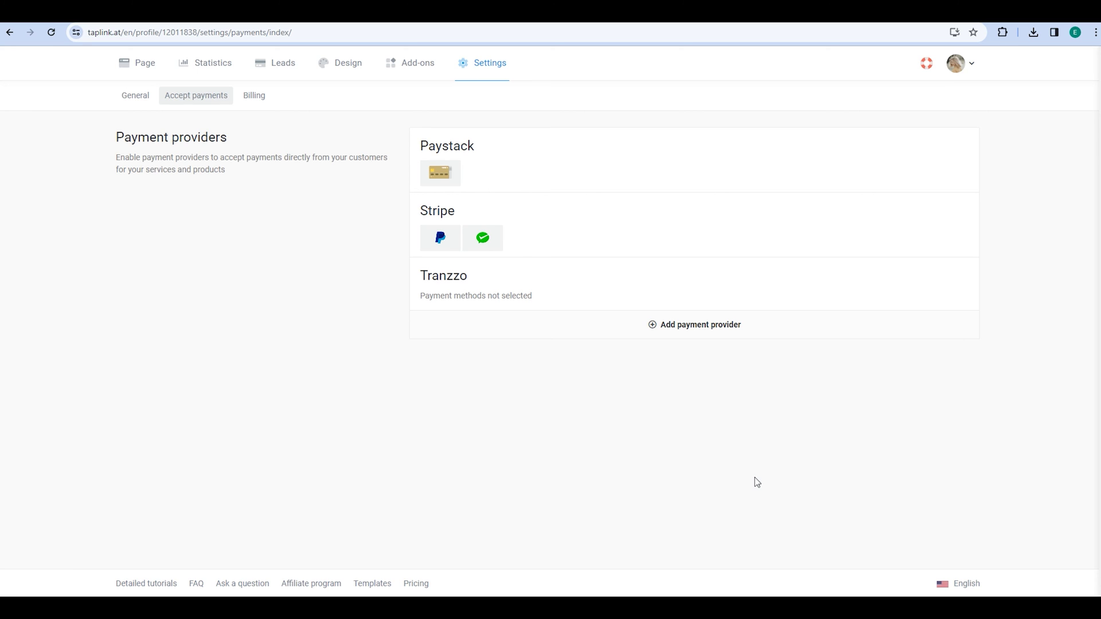